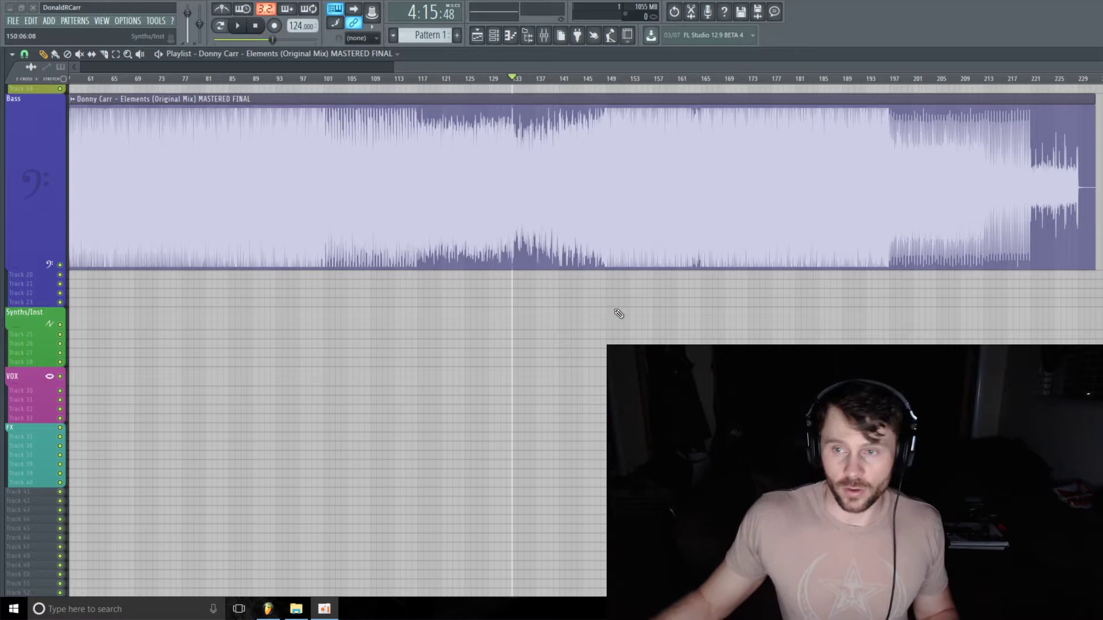
Play the section, then slice the Elements clip at bars 133 and 155.
{"action": "key", "text": "space"}
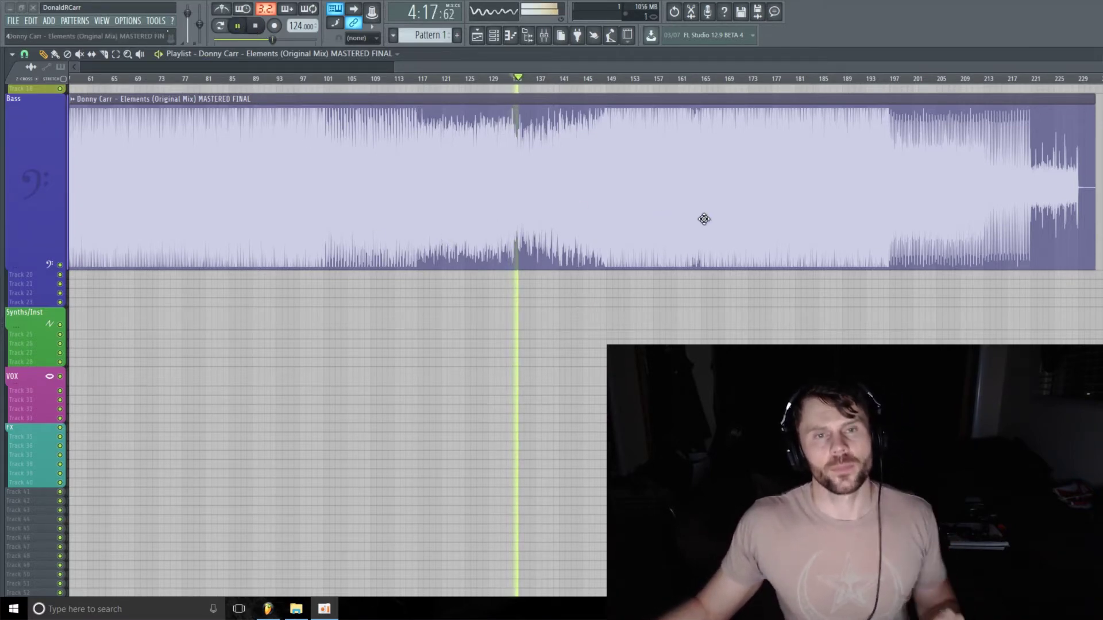
{"action": "left_click", "coordinate": [257, 26]}
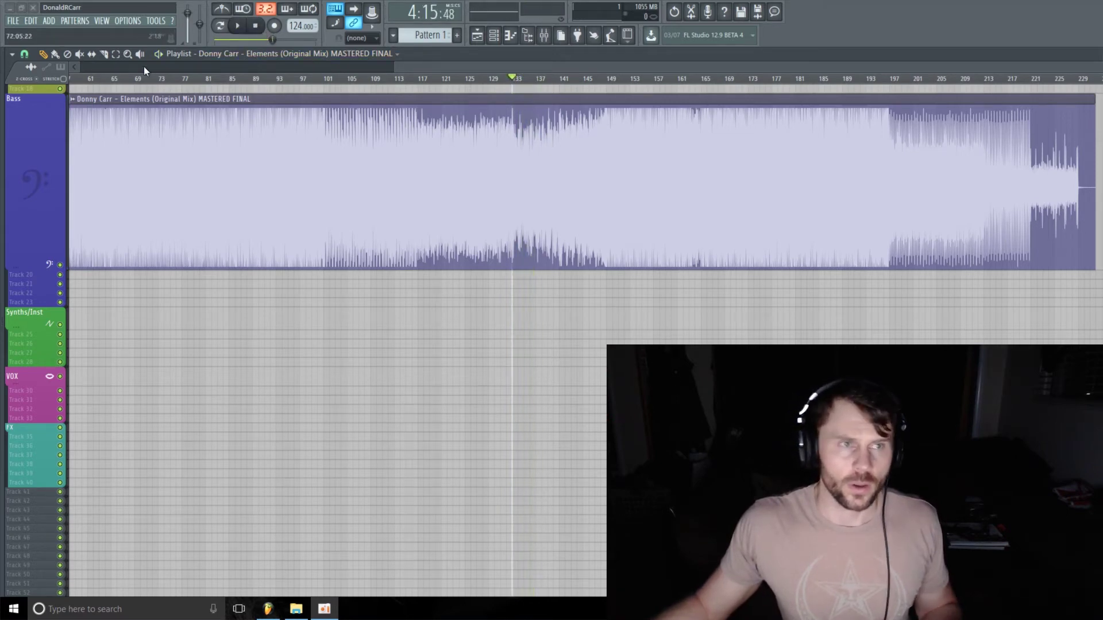
{"action": "left_click", "coordinate": [104, 54]}
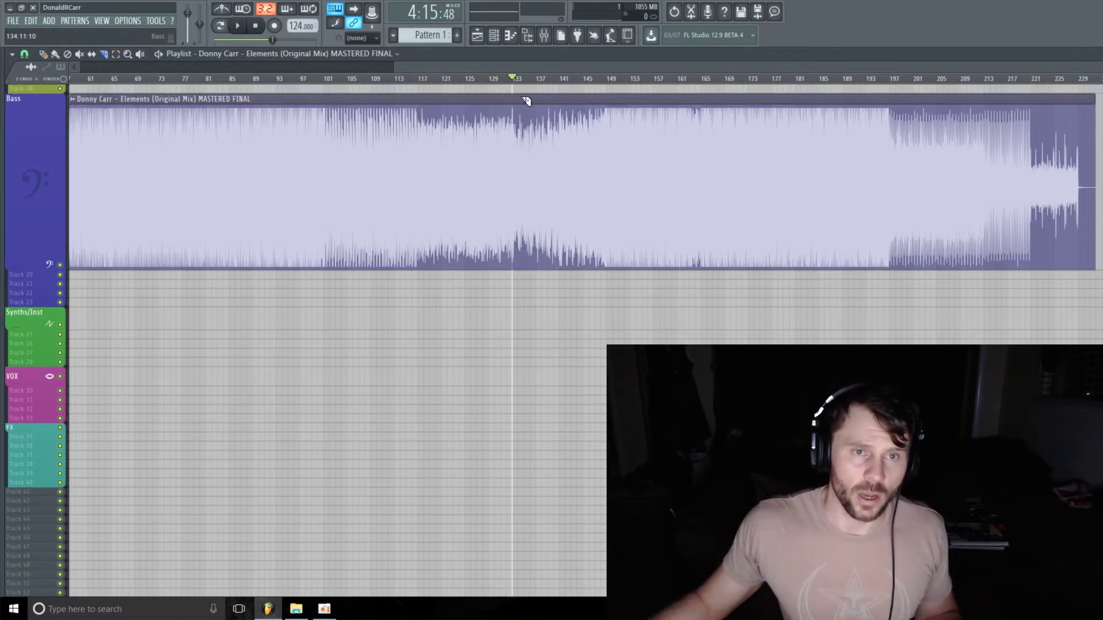
{"action": "mouse_move", "coordinate": [513, 93]}
{"action": "left_mouse_down"}
{"action": "mouse_move", "coordinate": [525, 141]}
{"action": "mouse_move", "coordinate": [519, 280]}
{"action": "left_mouse_up"}
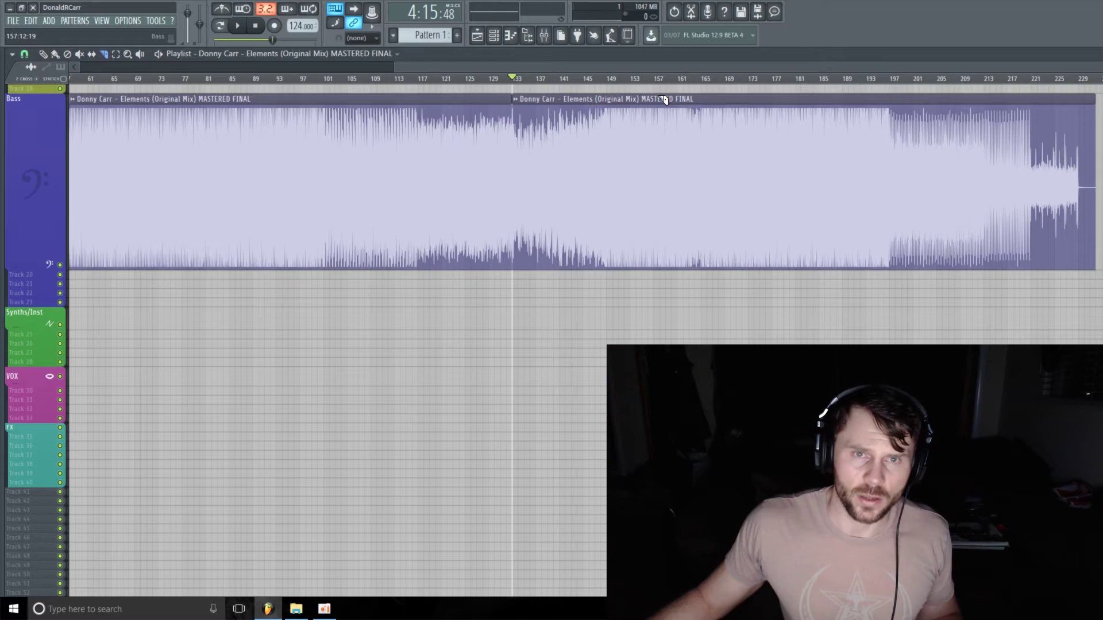
{"action": "left_click_drag", "start_coordinate": [661, 96], "coordinate": [660, 296]}
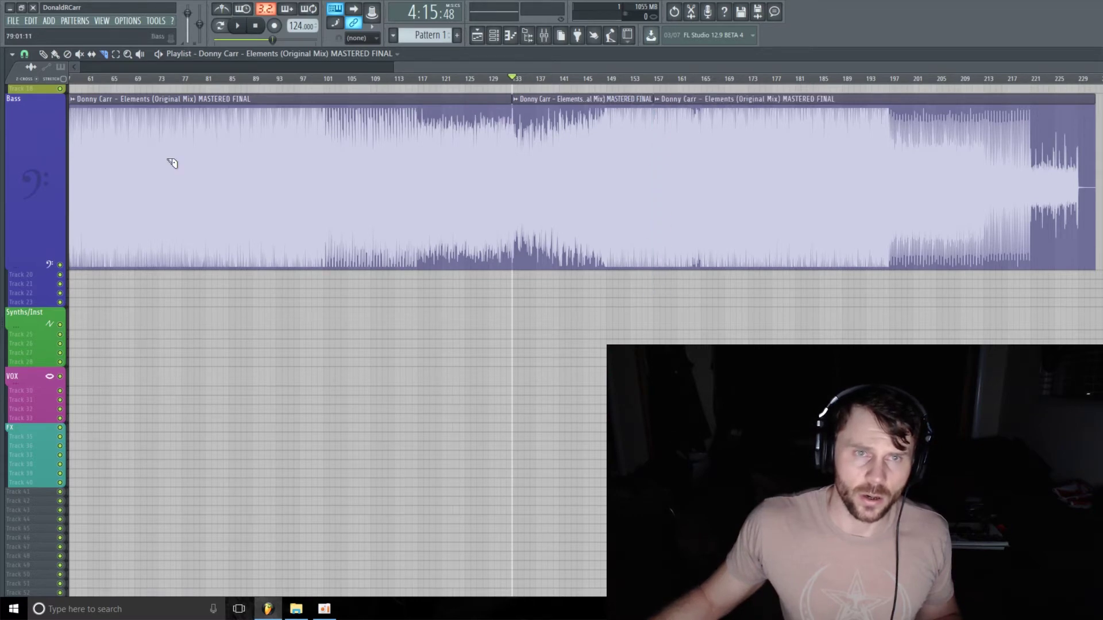
Delete the clip pieces before bar 133 and after bar 155.
{"action": "left_click", "coordinate": [45, 54]}
{"action": "right_click", "coordinate": [343, 212]}
{"action": "right_click", "coordinate": [842, 199]}
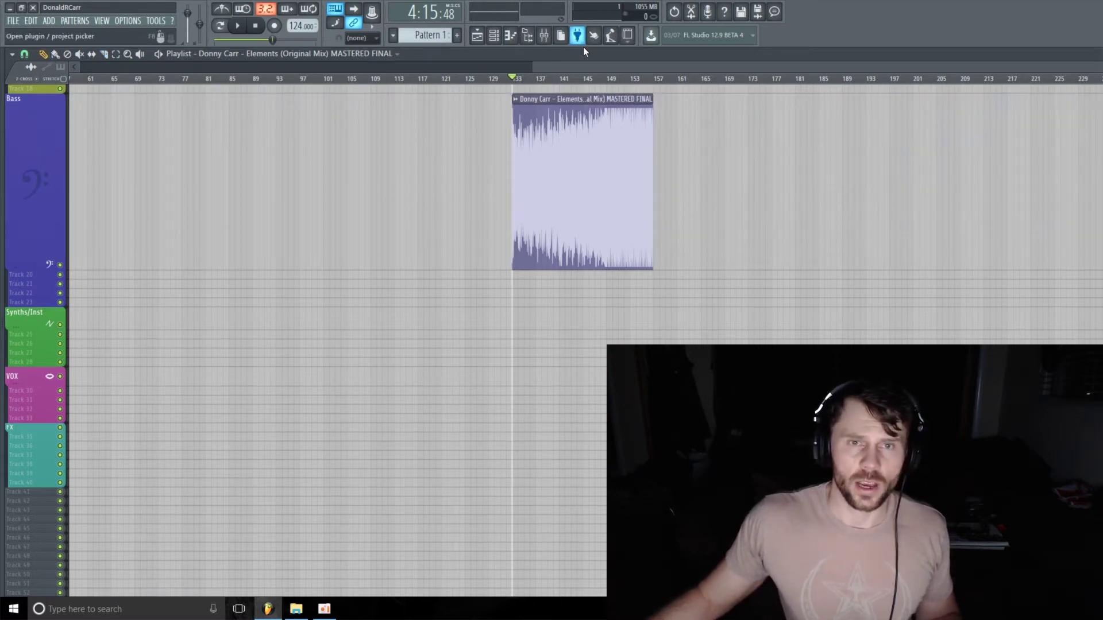
Mark bars 133 to about 156 as the time range.
{"action": "scroll", "coordinate": [677, 75], "scroll_direction": "right", "scroll_amount": 1}
{"action": "scroll", "coordinate": [677, 75], "scroll_direction": "right", "scroll_amount": 3}
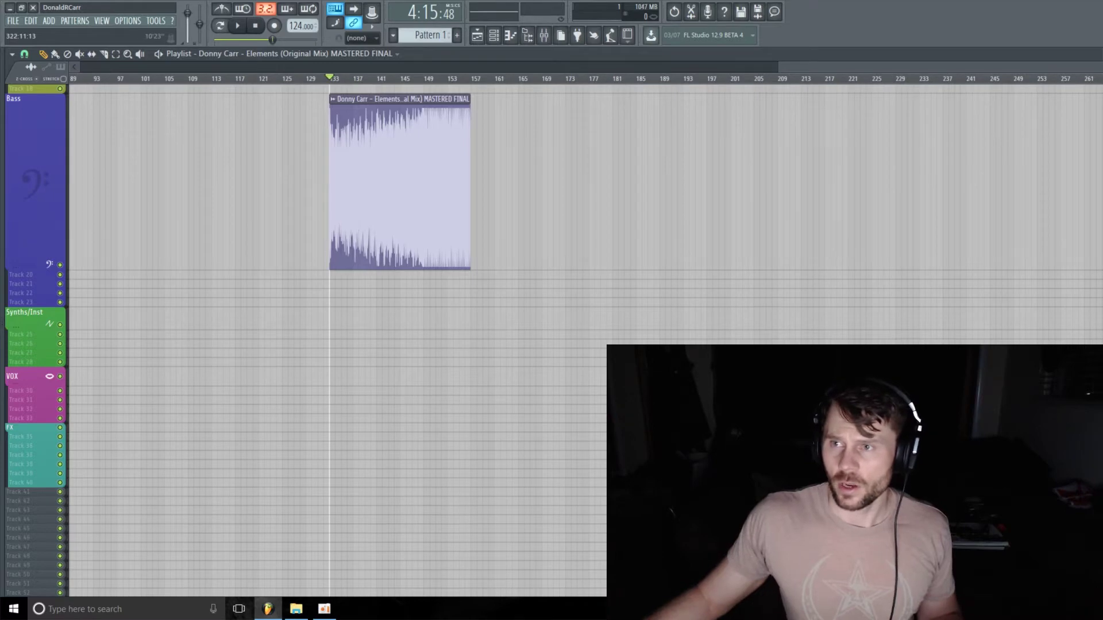
{"action": "scroll", "coordinate": [677, 74], "scroll_direction": "up", "scroll_amount": 3}
{"action": "scroll", "coordinate": [586, 75], "scroll_direction": "up", "scroll_amount": 2}
{"action": "scroll", "coordinate": [586, 74], "scroll_direction": "right", "scroll_amount": 4}
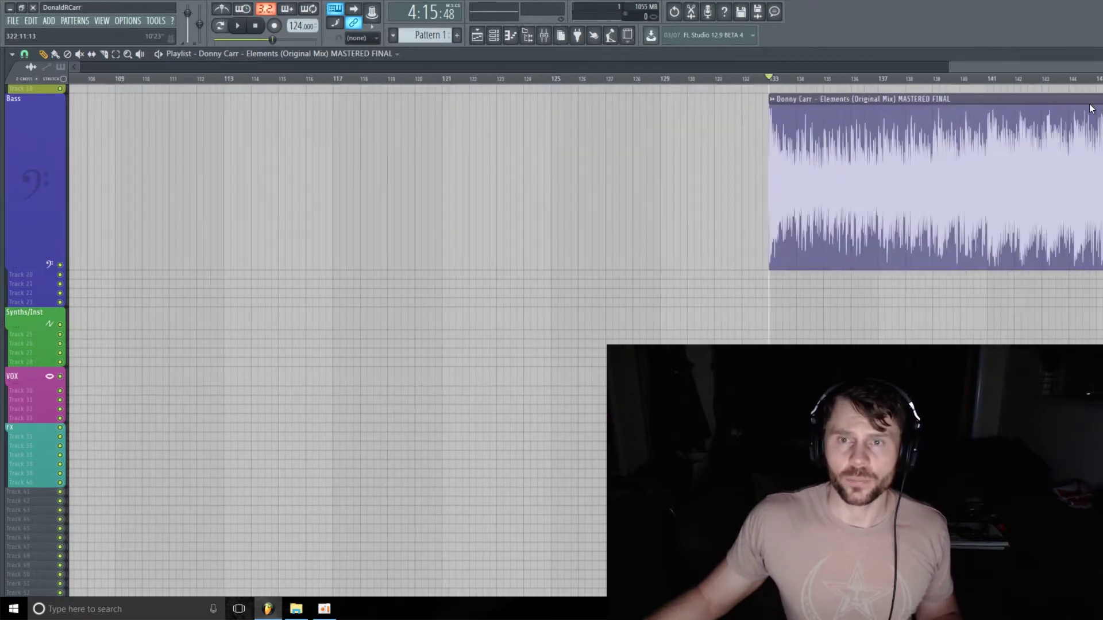
{"action": "scroll", "coordinate": [345, 74], "scroll_direction": "right", "scroll_amount": 1}
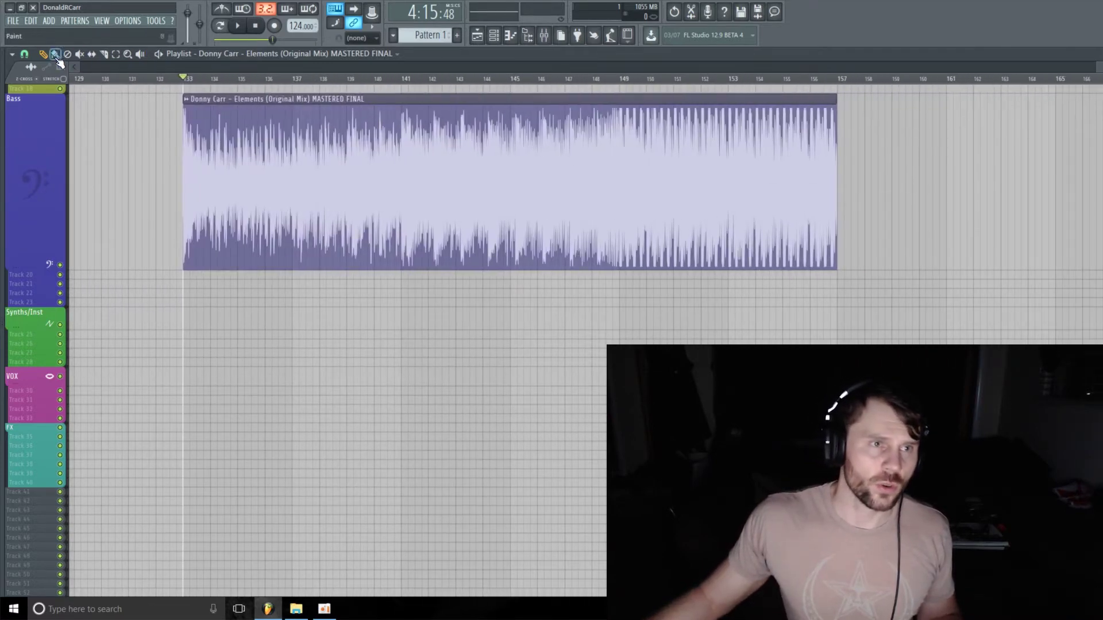
{"action": "left_click", "coordinate": [119, 57]}
{"action": "left_click_drag", "start_coordinate": [187, 92], "coordinate": [840, 238]}
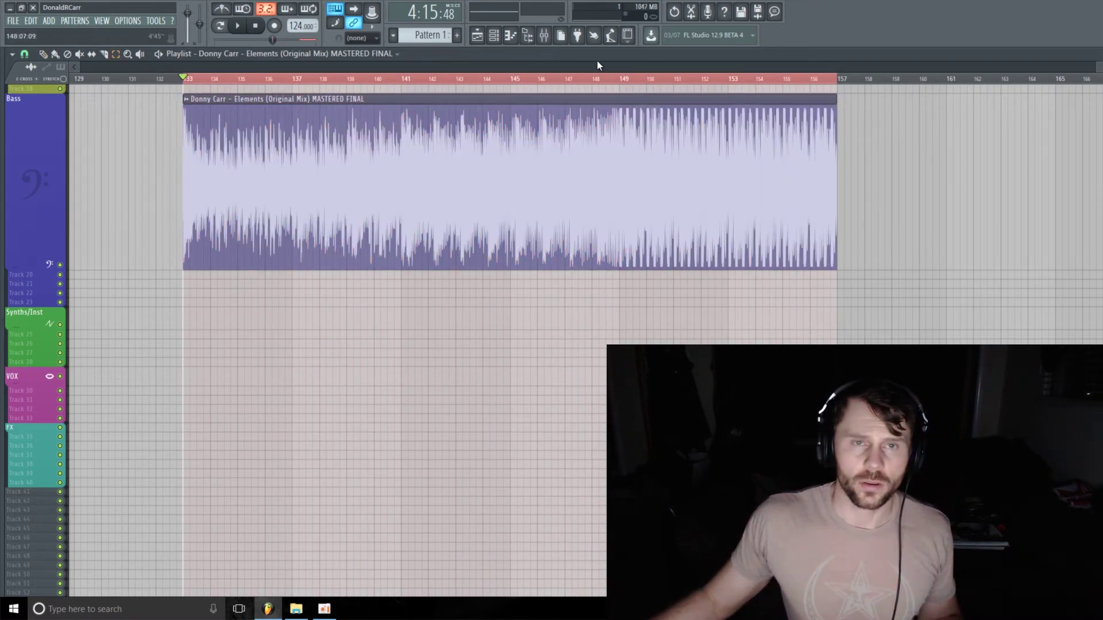
Load ZGameEditor Visualizer into Slot 1 of the Master mixer track.
{"action": "left_click", "coordinate": [544, 35]}
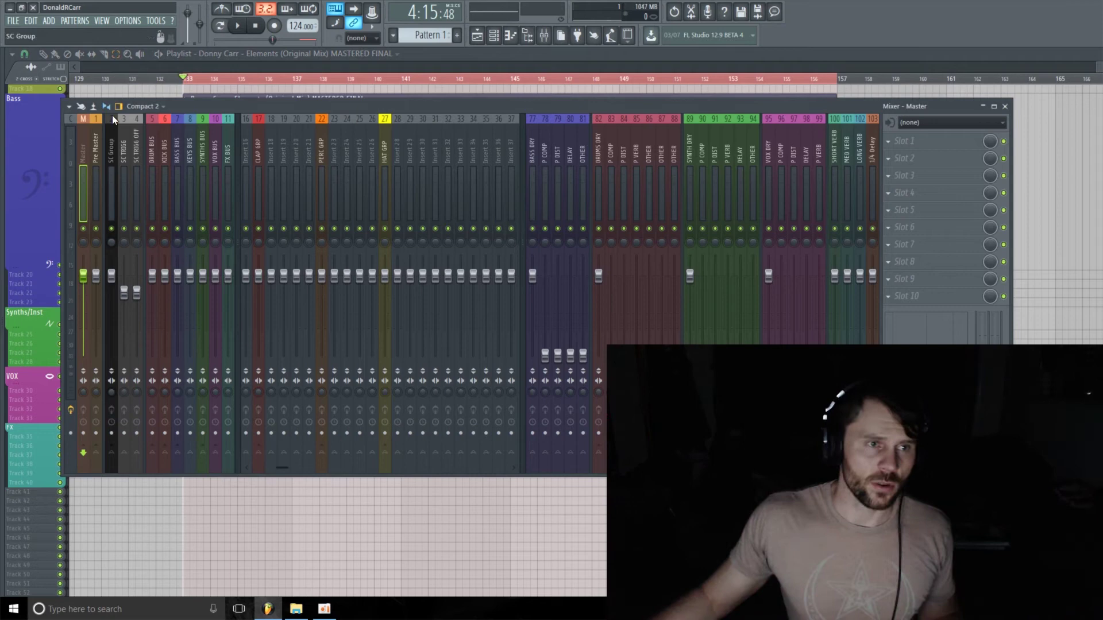
{"action": "left_click", "coordinate": [936, 142]}
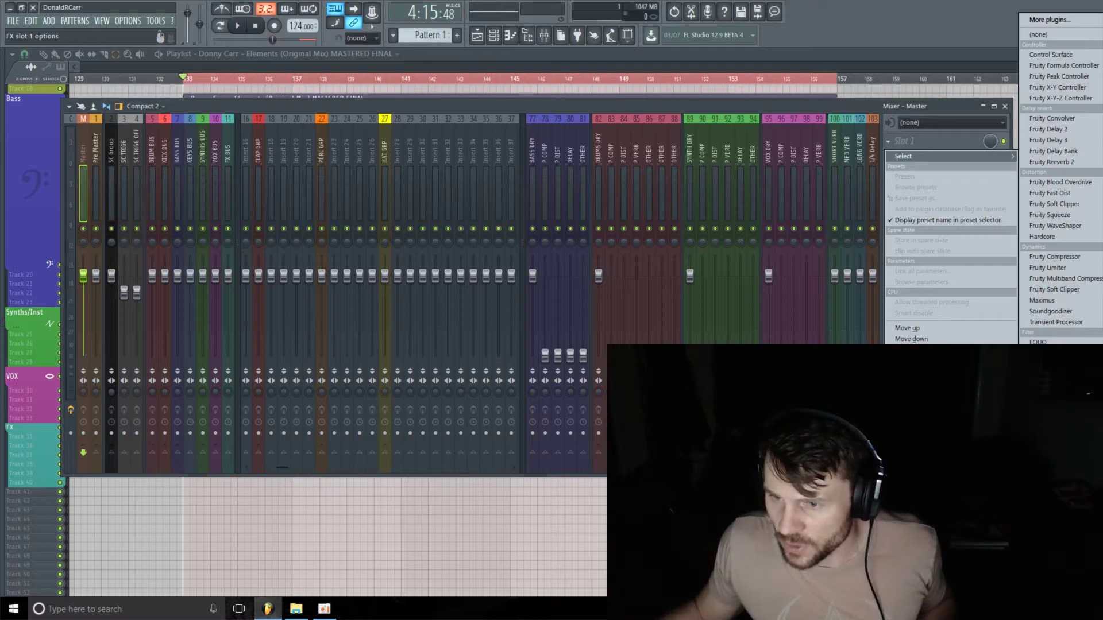
{"action": "left_click", "coordinate": [1051, 551]}
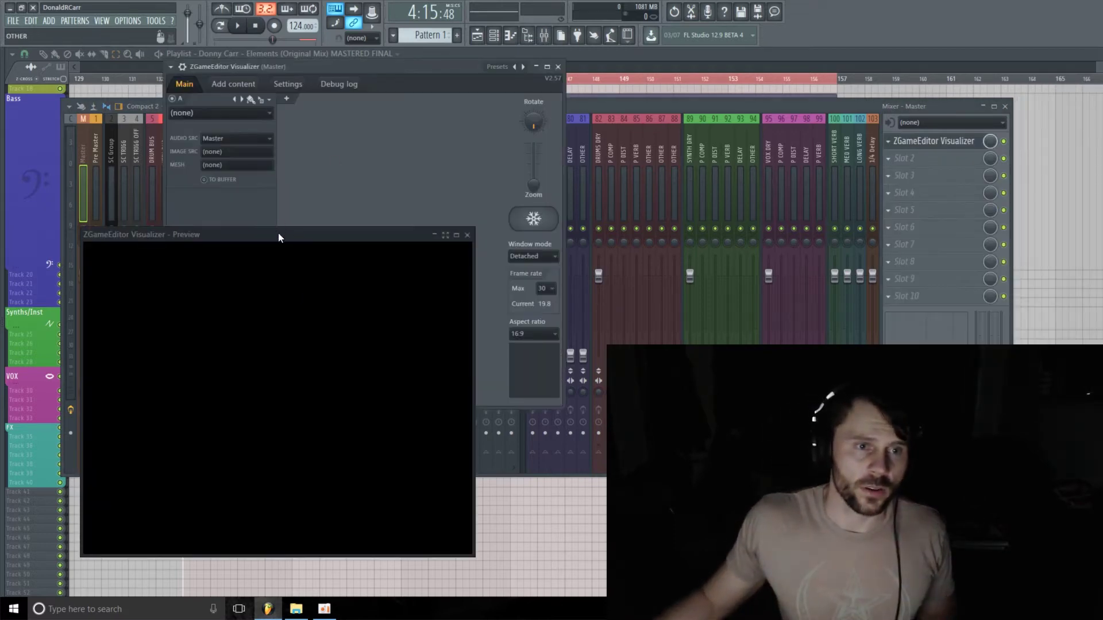
Place the visualizer's preview window to the right of the plugin window.
{"action": "left_click_drag", "start_coordinate": [278, 232], "coordinate": [800, 84]}
{"action": "left_click_drag", "start_coordinate": [450, 70], "coordinate": [371, 86]}
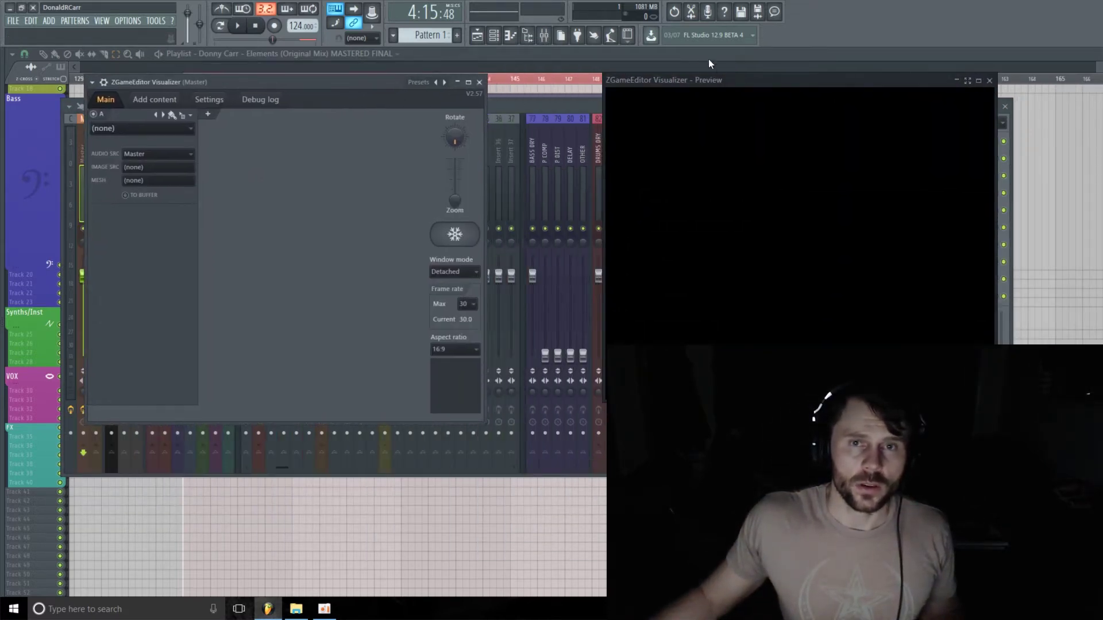
{"action": "left_click_drag", "start_coordinate": [755, 78], "coordinate": [720, 92]}
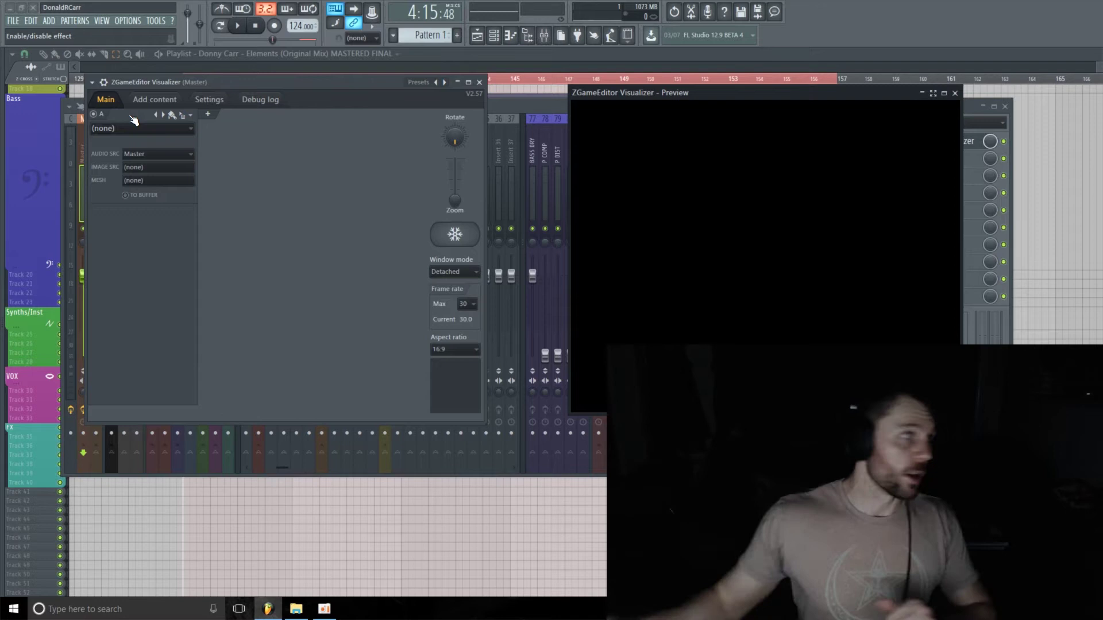
Add the MVI_0746Sparks1.mov video from Desktop's TEXTURE VIDS folder as image content.
{"action": "left_click", "coordinate": [155, 99]}
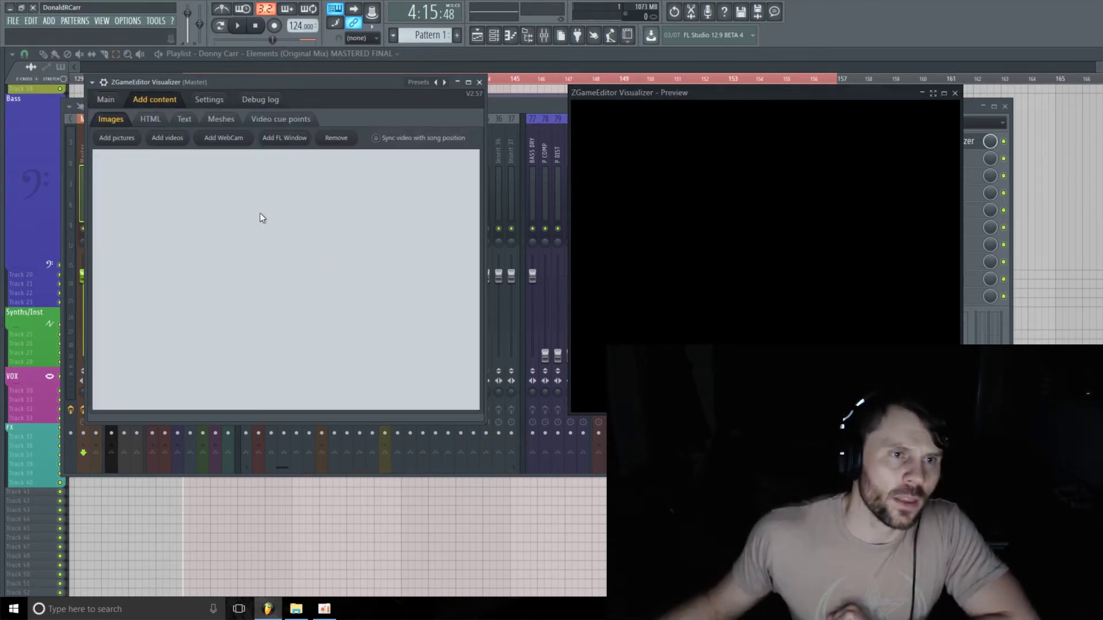
{"action": "left_click", "coordinate": [176, 139]}
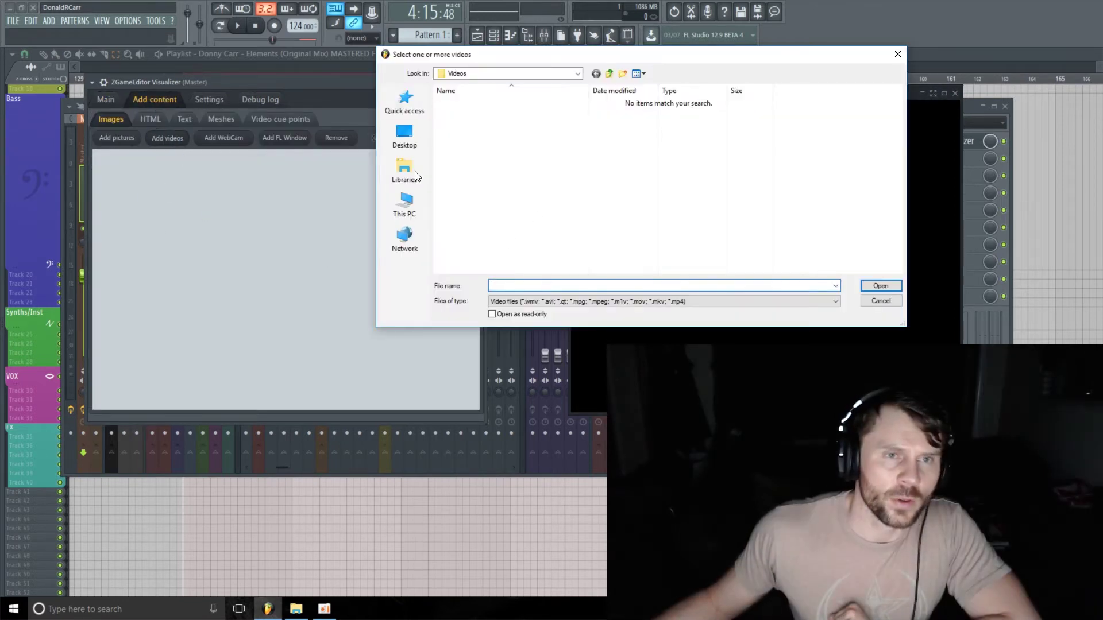
{"action": "left_click", "coordinate": [405, 137]}
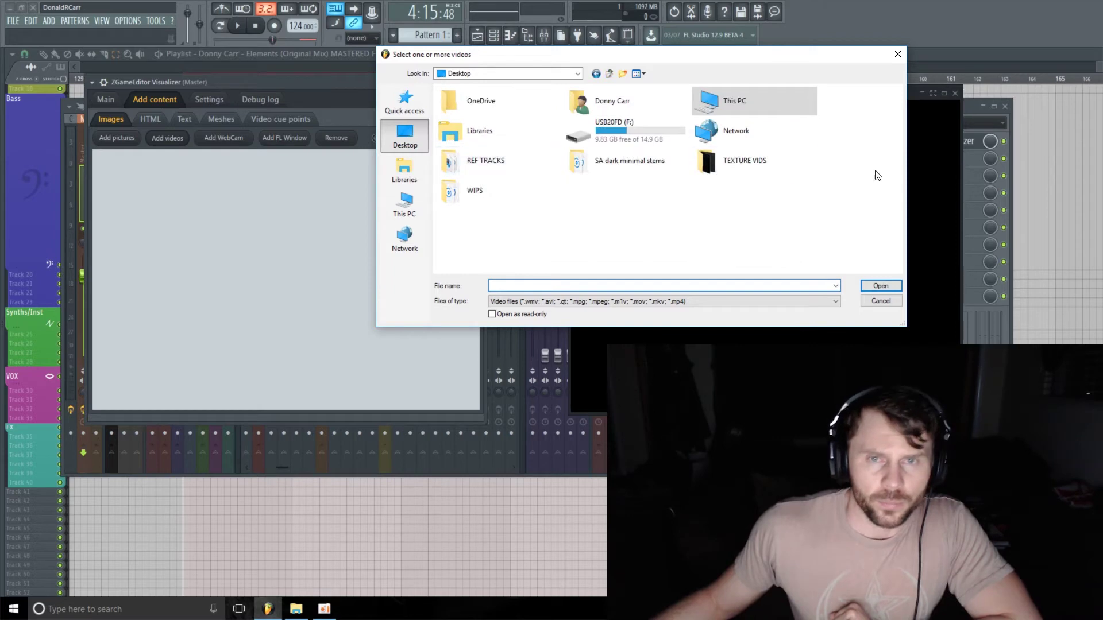
{"action": "double_click", "coordinate": [747, 167]}
{"action": "double_click", "coordinate": [537, 125]}
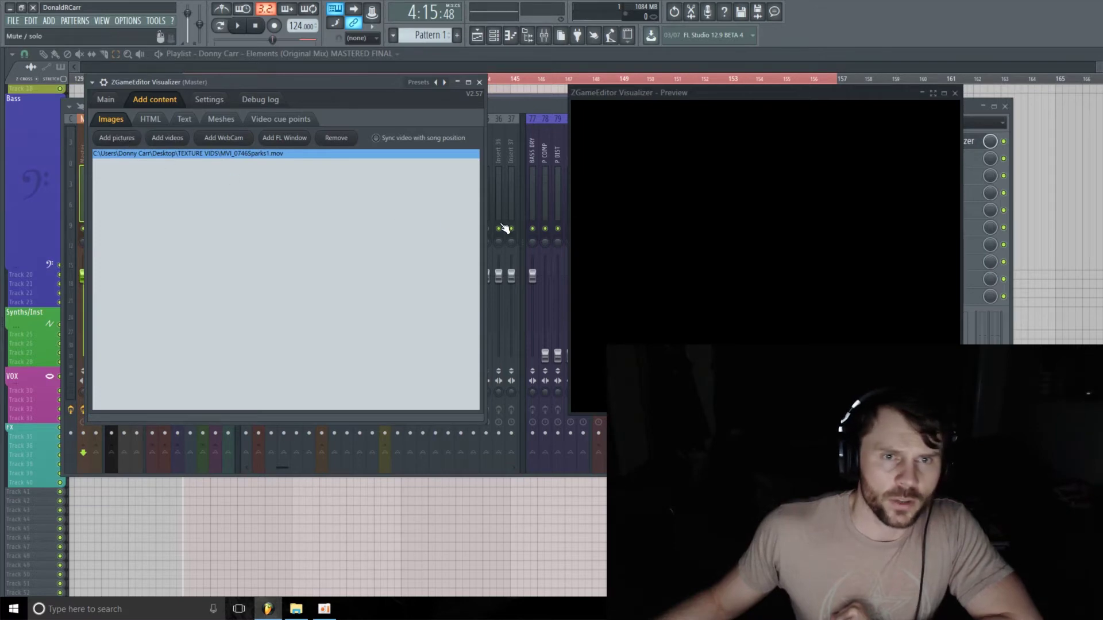
Add Elements_Youtube_Cover_1080p.png from D:\FL Studio\Project Files\Tracks\2018\Elements\Elements - Artwork.
{"action": "left_click", "coordinate": [124, 139]}
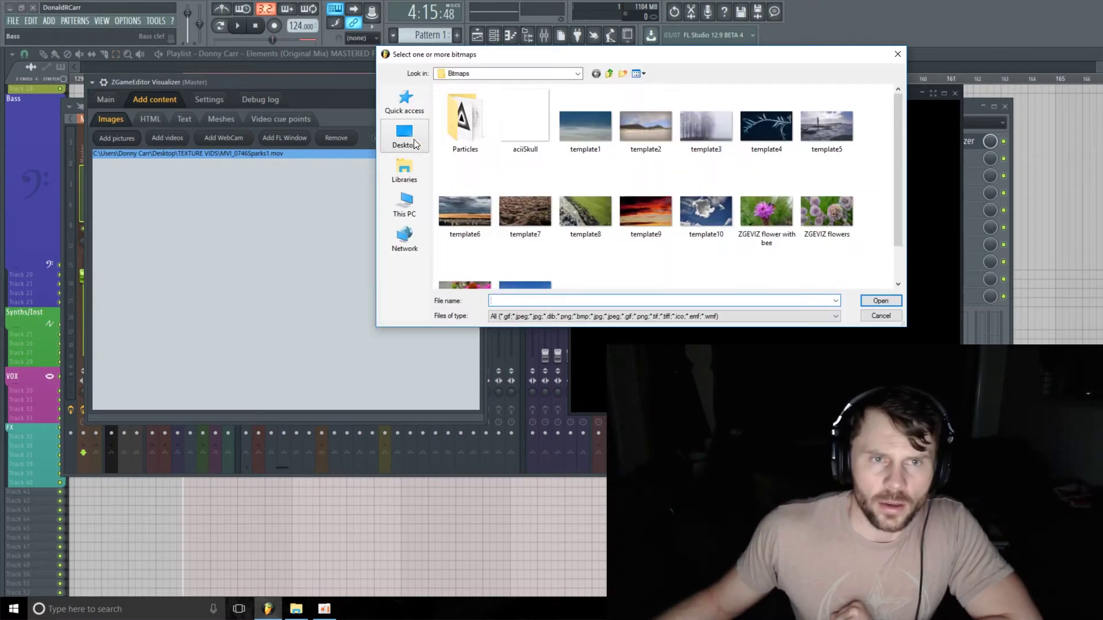
{"action": "left_click", "coordinate": [407, 208]}
{"action": "double_click", "coordinate": [621, 182]}
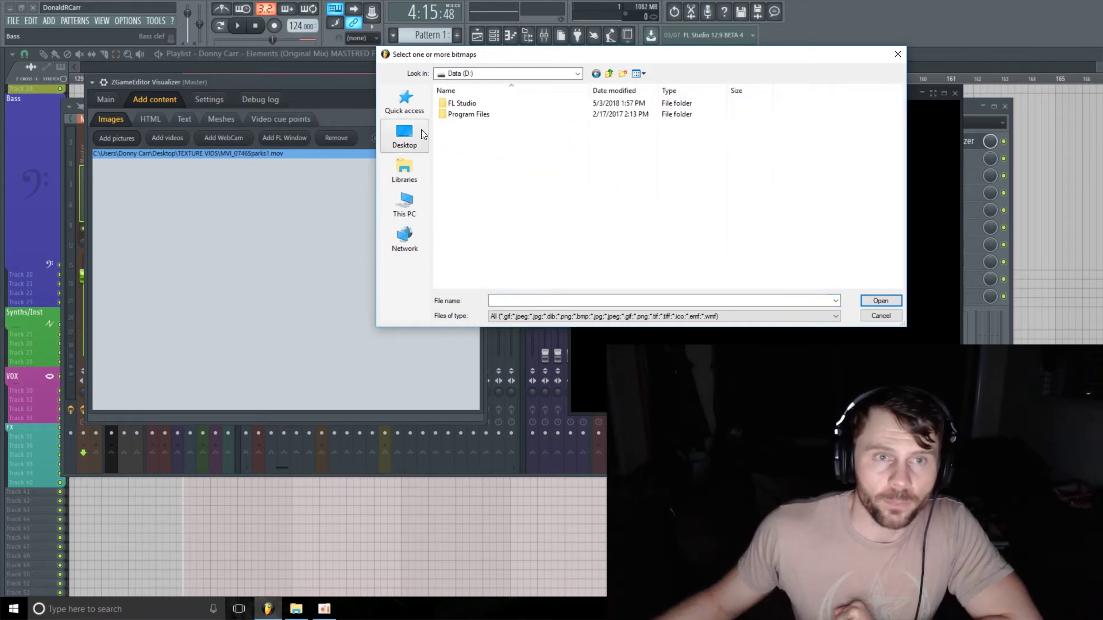
{"action": "double_click", "coordinate": [451, 104]}
{"action": "double_click", "coordinate": [460, 136]}
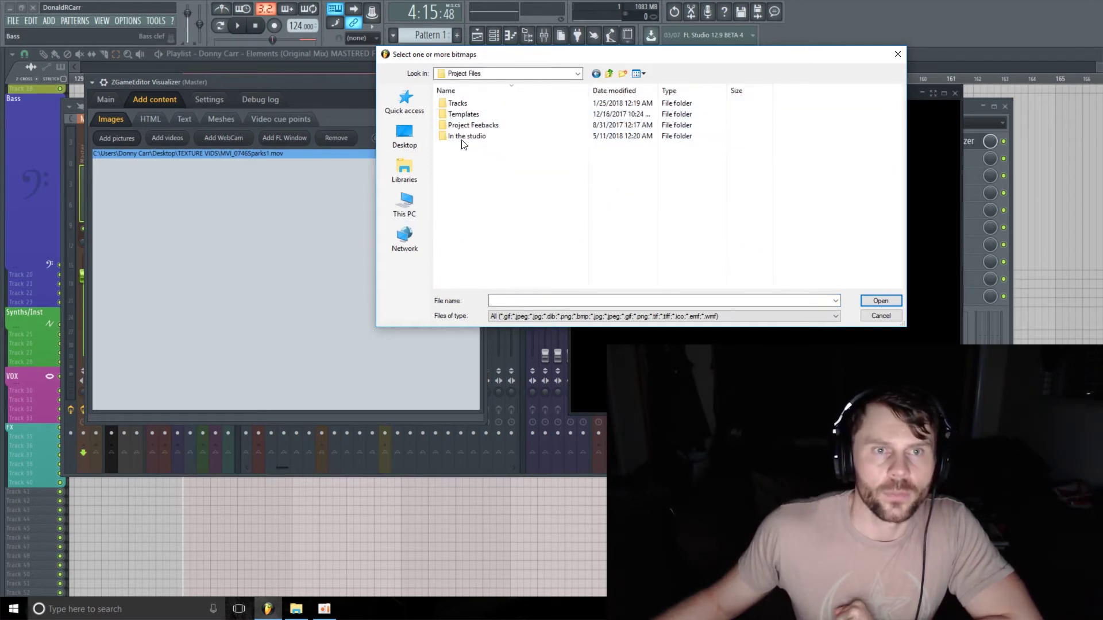
{"action": "double_click", "coordinate": [469, 105]}
{"action": "double_click", "coordinate": [457, 105]}
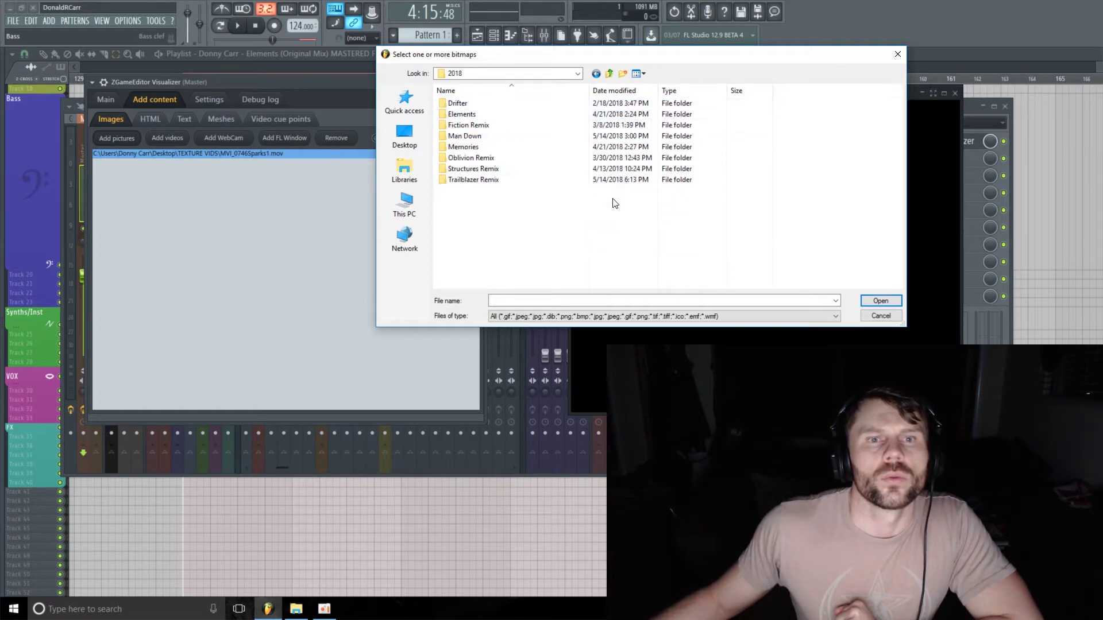
{"action": "double_click", "coordinate": [467, 114]}
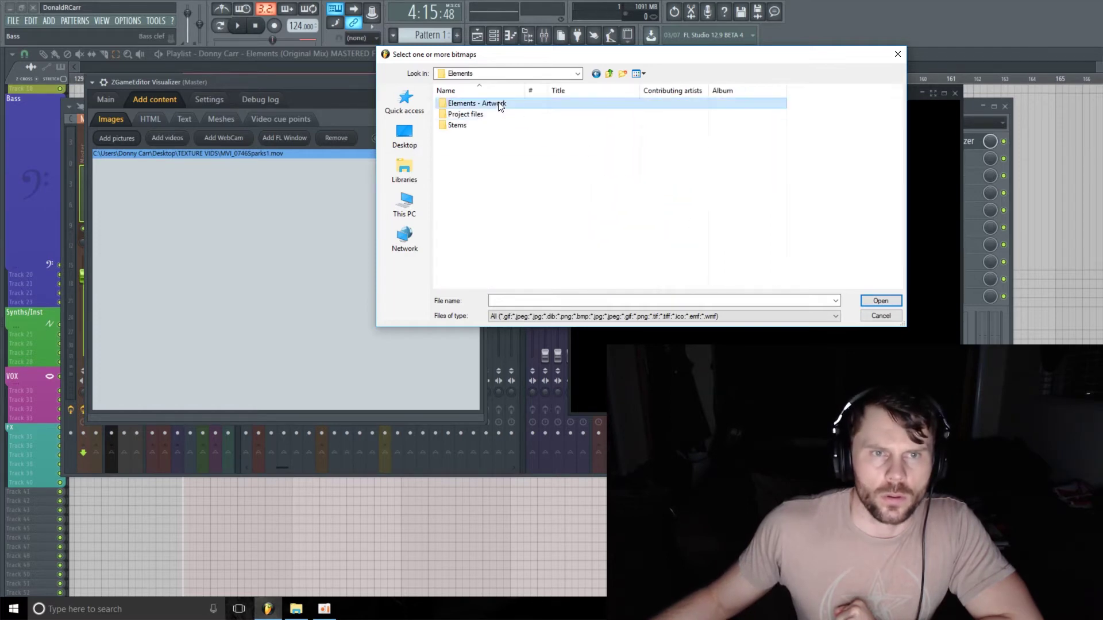
{"action": "double_click", "coordinate": [489, 104]}
{"action": "double_click", "coordinate": [706, 124]}
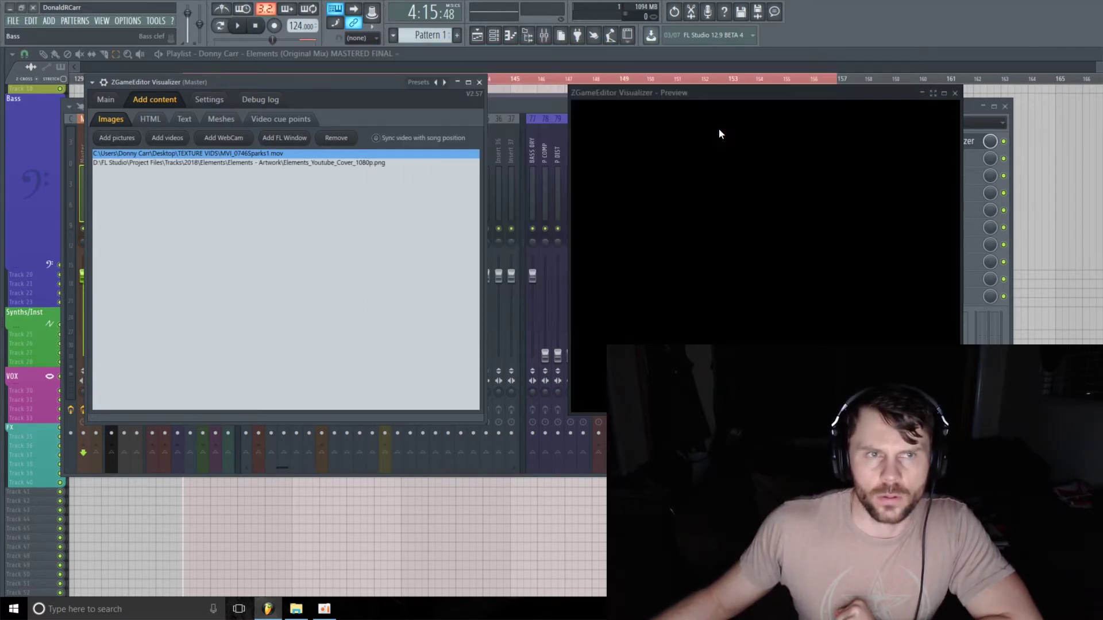
Show the Main layer controls and open layer A's effect list.
{"action": "left_click", "coordinate": [111, 100]}
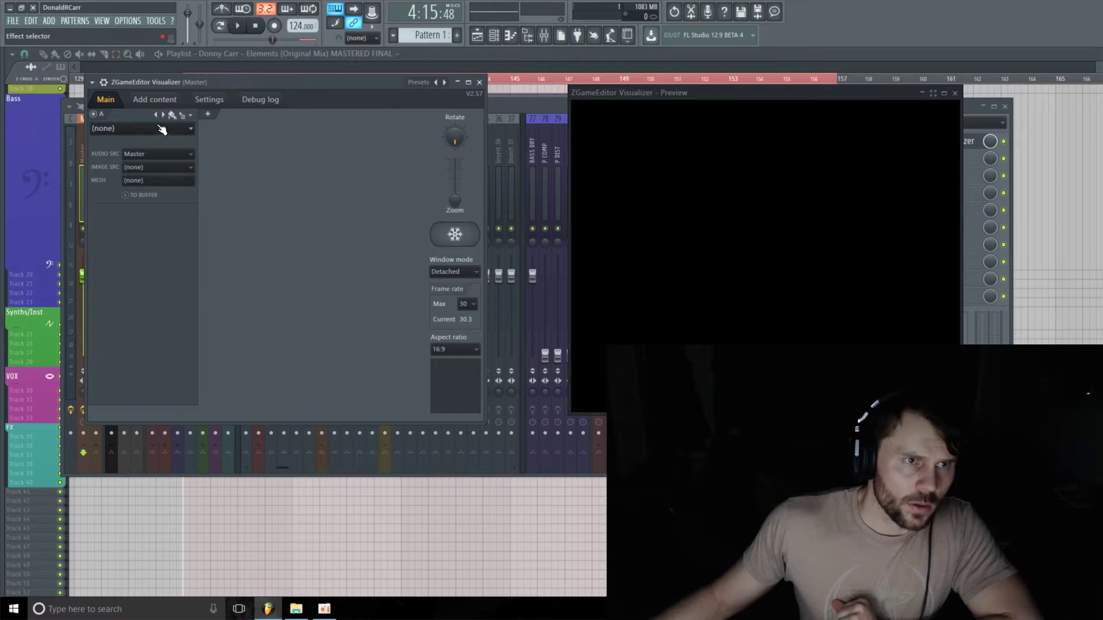
{"action": "left_click", "coordinate": [188, 133]}
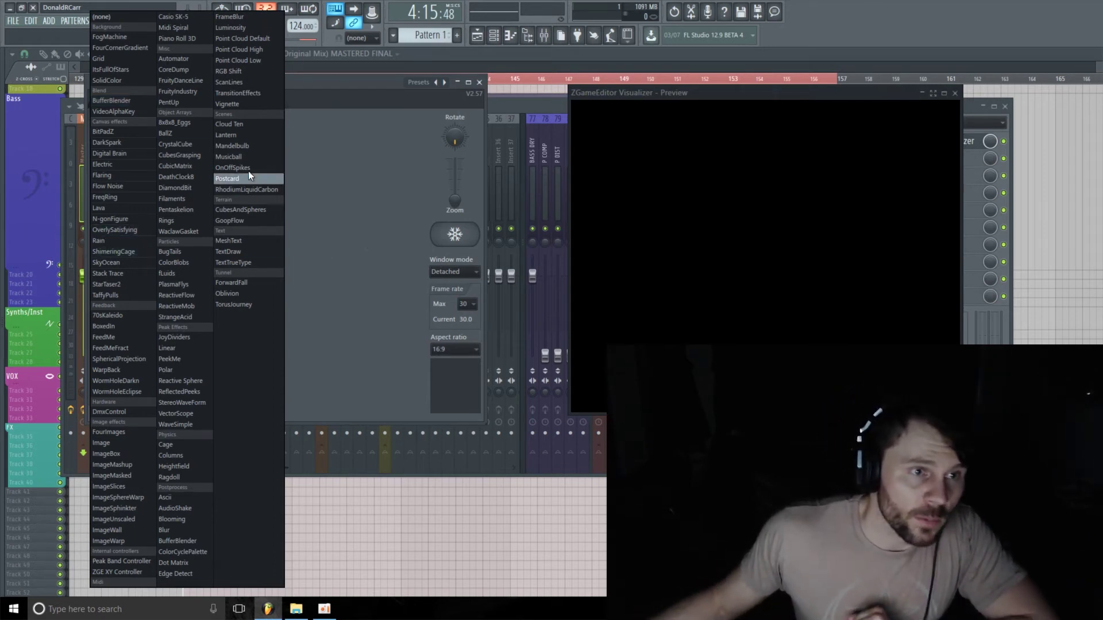
Put BufferBlender on layer A with the sparks video as Image Src.
{"action": "left_click", "coordinate": [125, 101]}
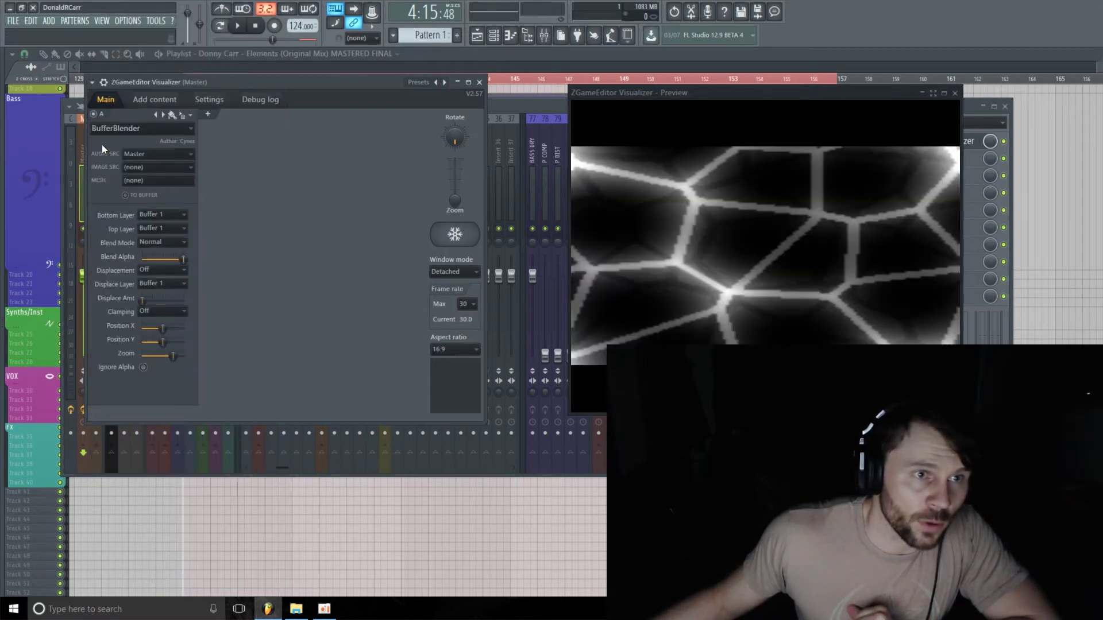
{"action": "left_click", "coordinate": [180, 167]}
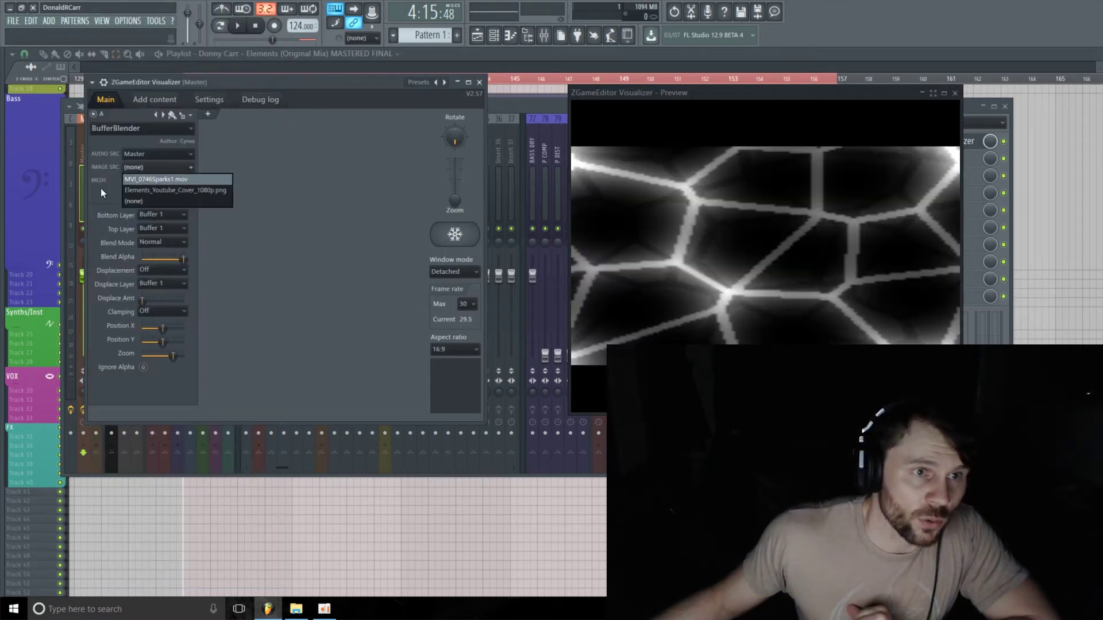
{"action": "left_click", "coordinate": [186, 179]}
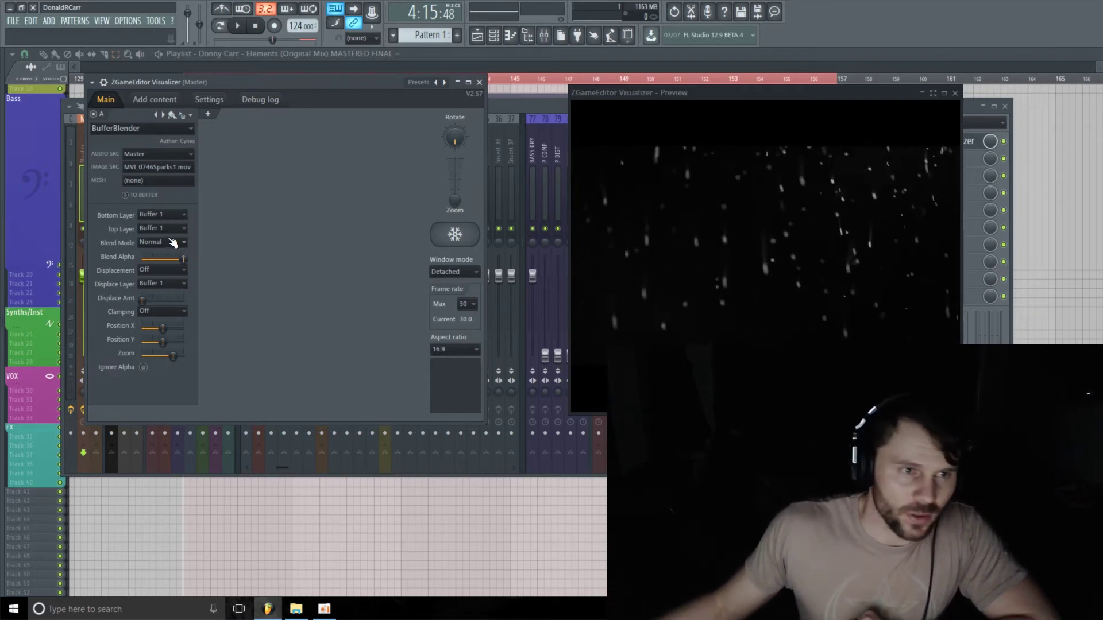
Set Bottom Layer to Buffer 2, Blend Mode to Additive, and lower the Blend Alpha.
{"action": "left_click", "coordinate": [177, 214]}
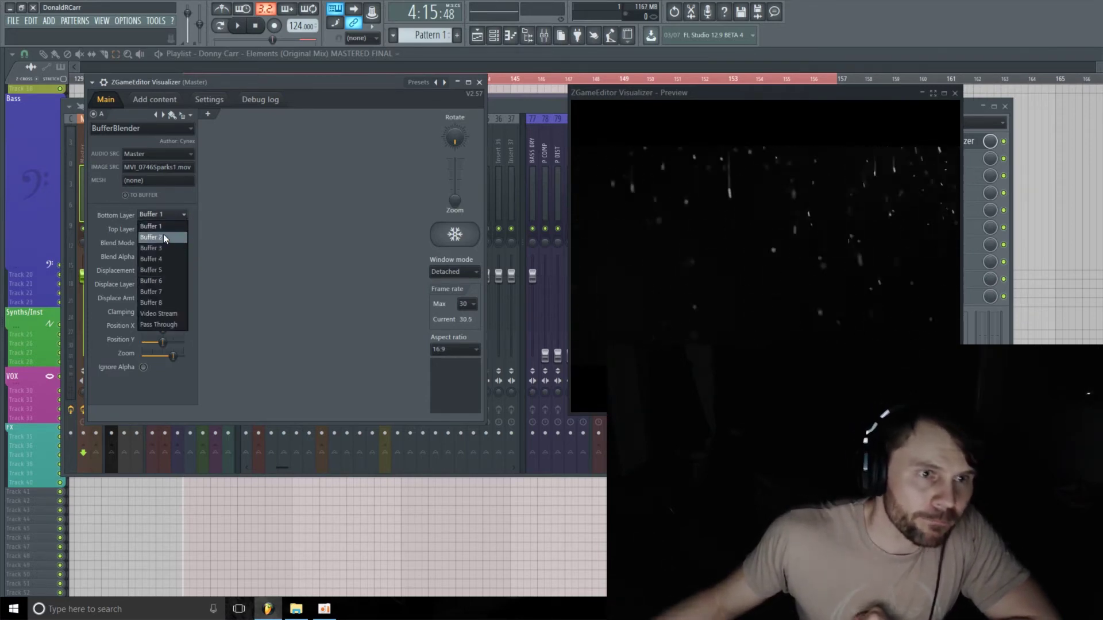
{"action": "left_click", "coordinate": [163, 236]}
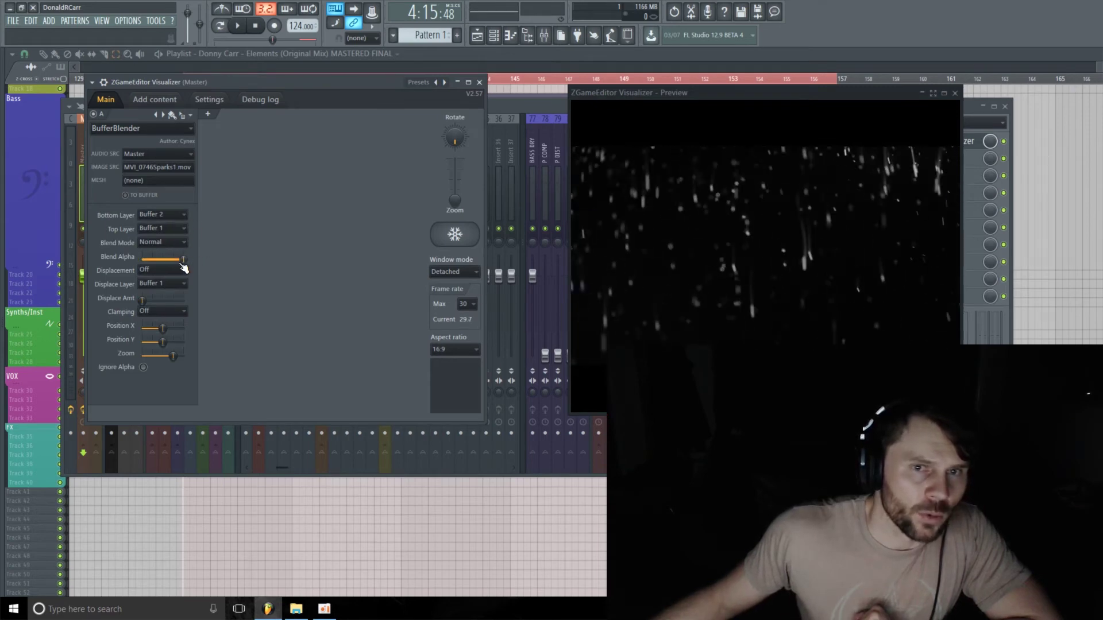
{"action": "left_click", "coordinate": [184, 242]}
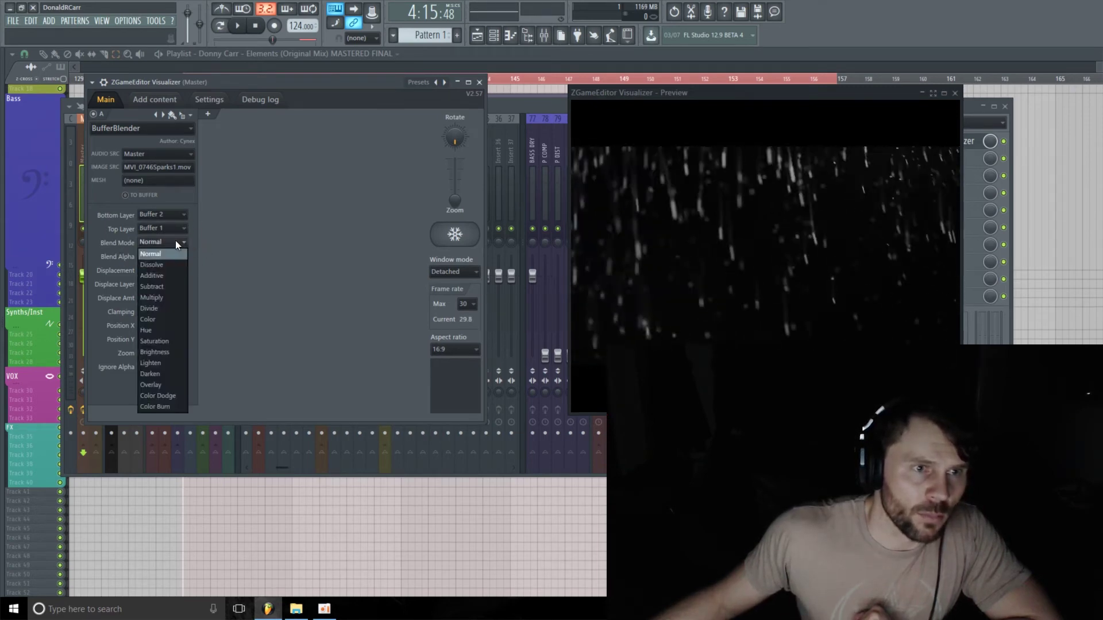
{"action": "left_click", "coordinate": [167, 276]}
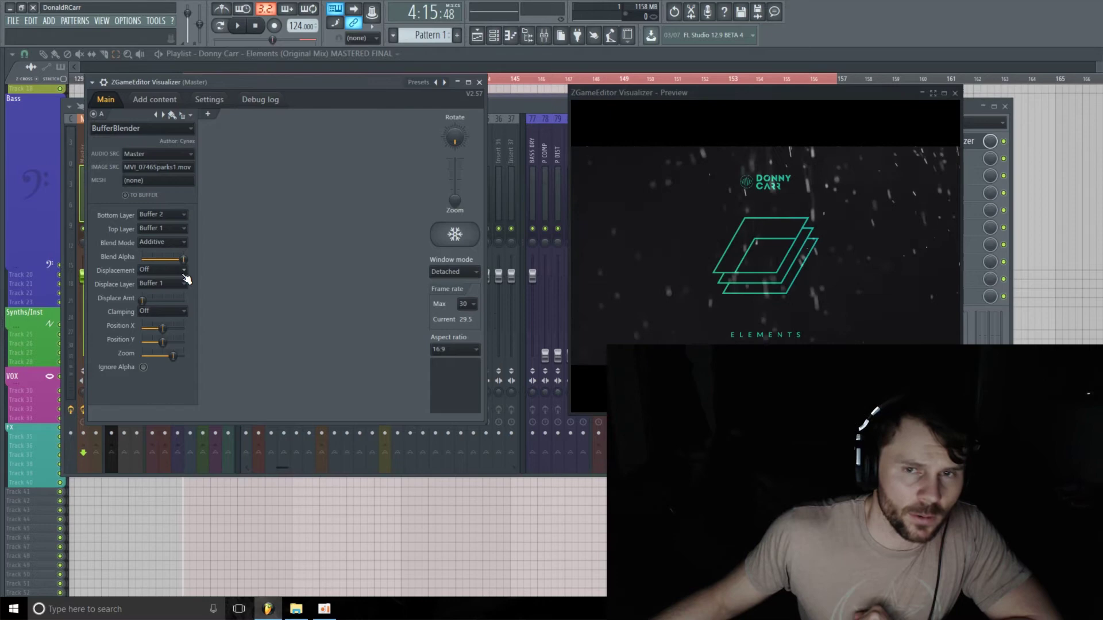
{"action": "mouse_move", "coordinate": [184, 260]}
{"action": "left_mouse_down"}
{"action": "mouse_move", "coordinate": [169, 259]}
{"action": "mouse_move", "coordinate": [178, 259]}
{"action": "left_mouse_up"}
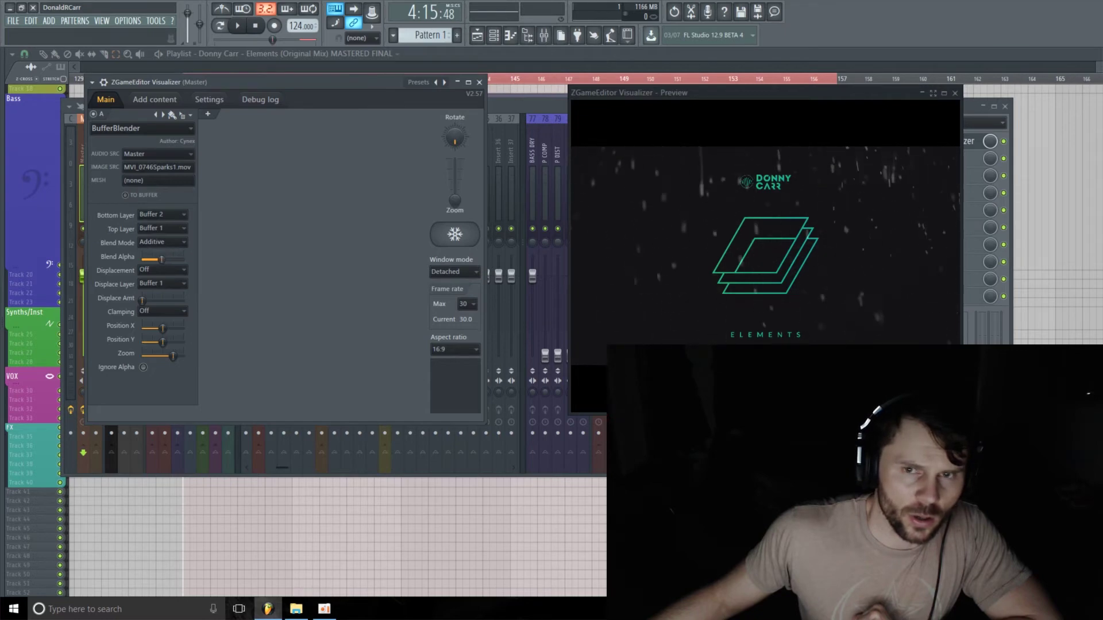
{"action": "mouse_move", "coordinate": [161, 259]}
{"action": "left_mouse_down"}
{"action": "mouse_move", "coordinate": [180, 259]}
{"action": "mouse_move", "coordinate": [149, 259]}
{"action": "left_mouse_up"}
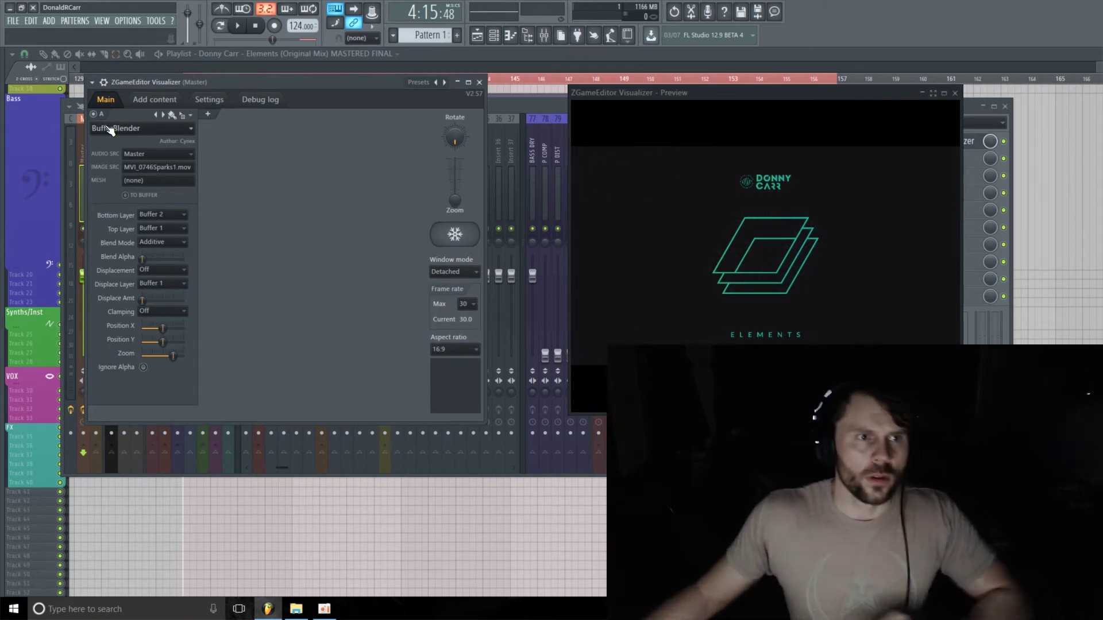
Clear layer A's effect to (none) and add a new layer B.
{"action": "left_click", "coordinate": [154, 128]}
{"action": "left_click", "coordinate": [125, 17]}
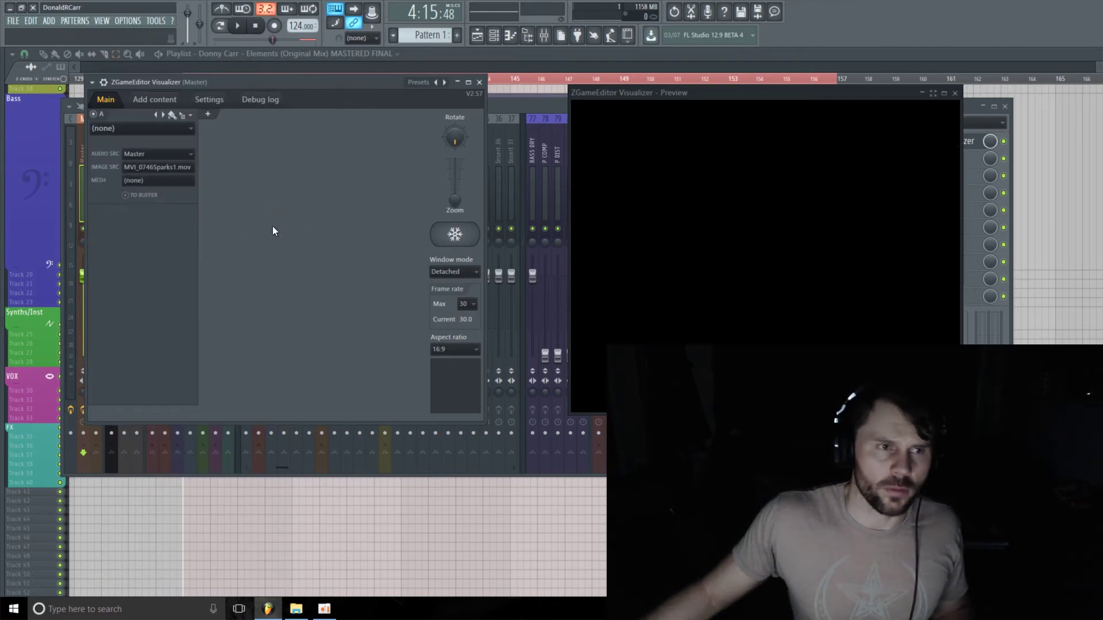
{"action": "left_click", "coordinate": [208, 113]}
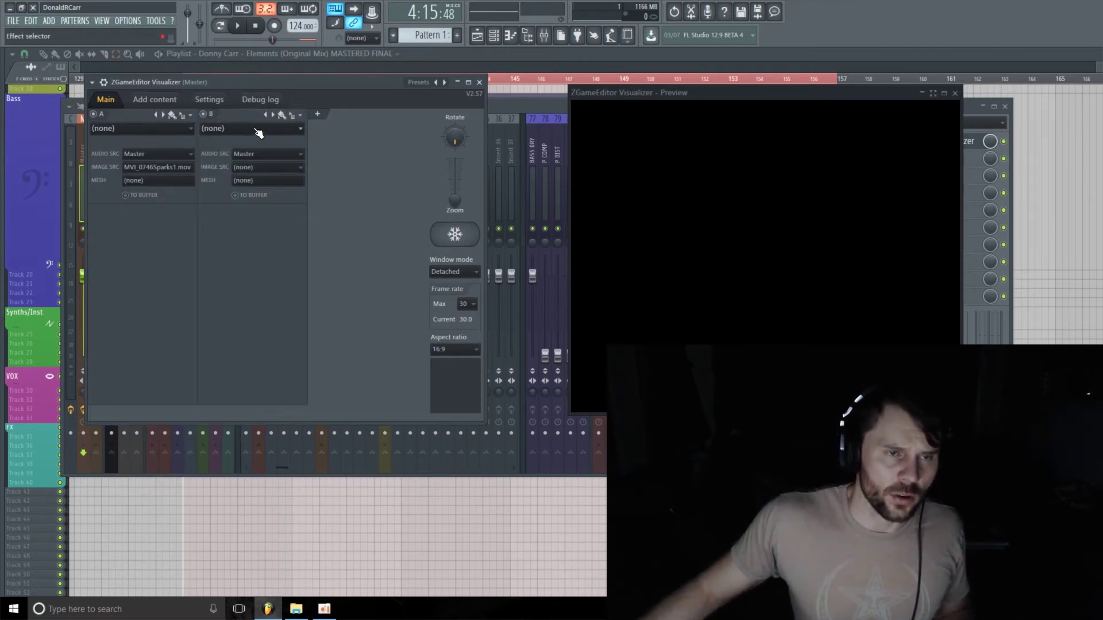
Give layer B the Image effect showing the Elements cover PNG at maximum size.
{"action": "left_click", "coordinate": [300, 128]}
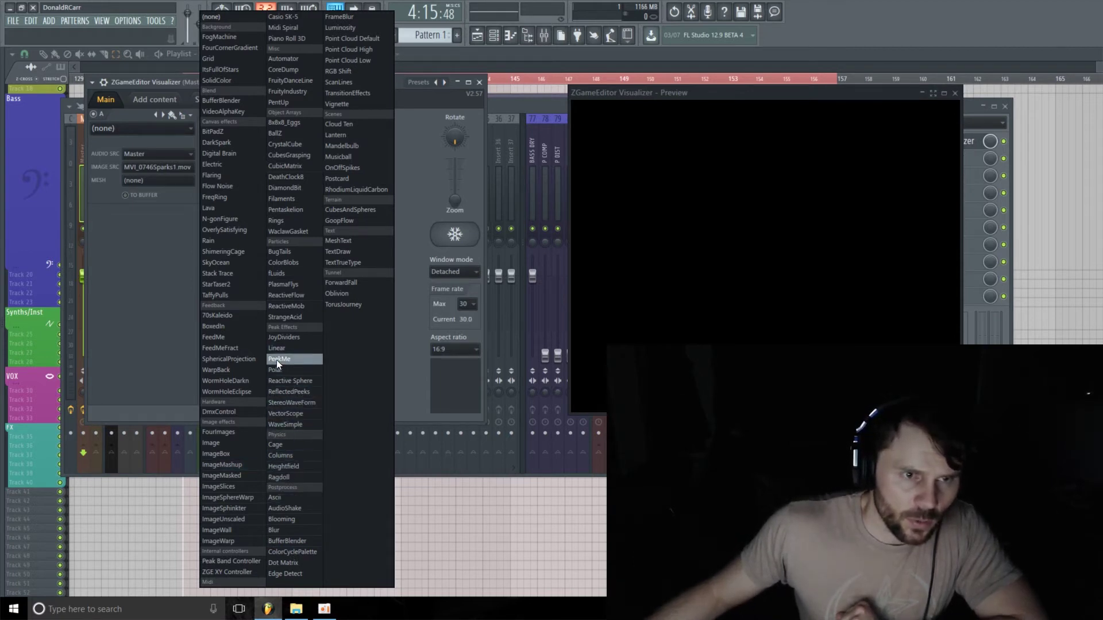
{"action": "left_click", "coordinate": [222, 443]}
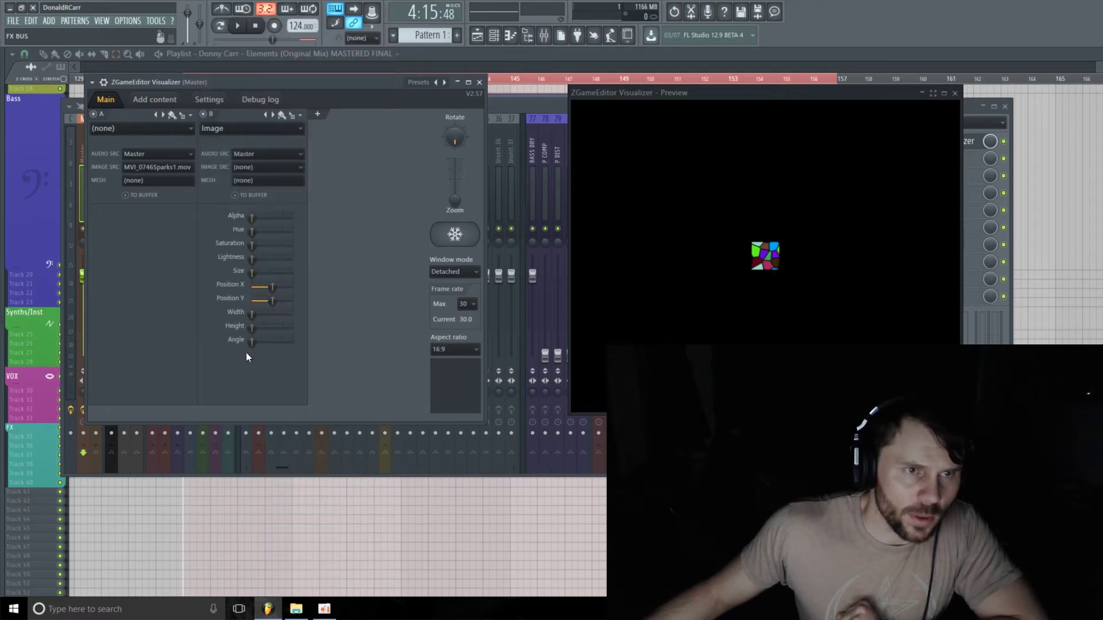
{"action": "left_click", "coordinate": [273, 167]}
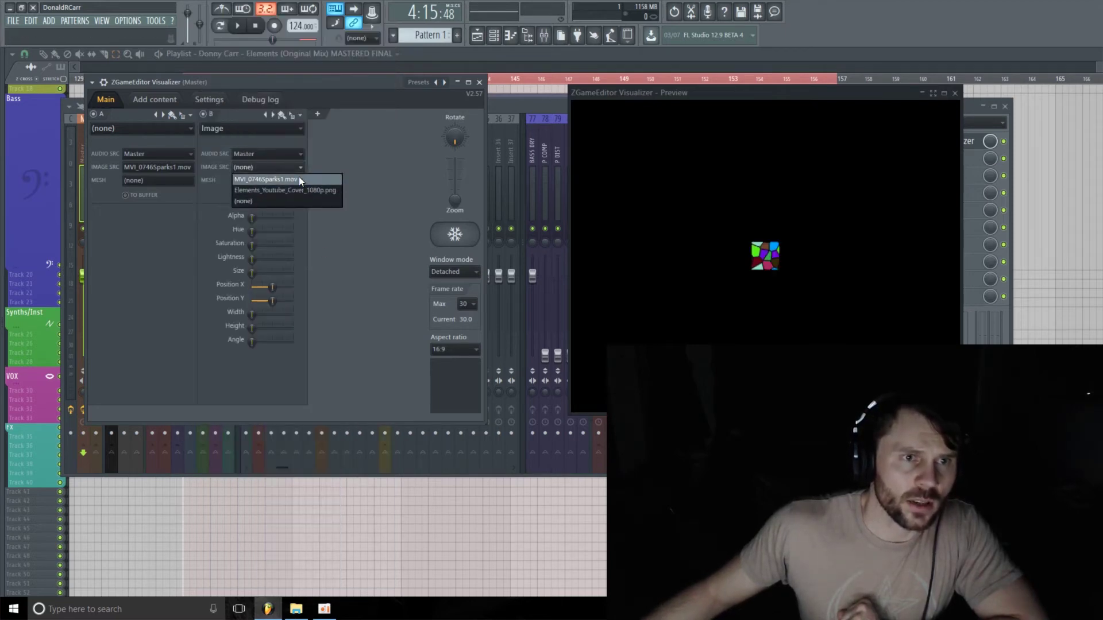
{"action": "left_click", "coordinate": [314, 189]}
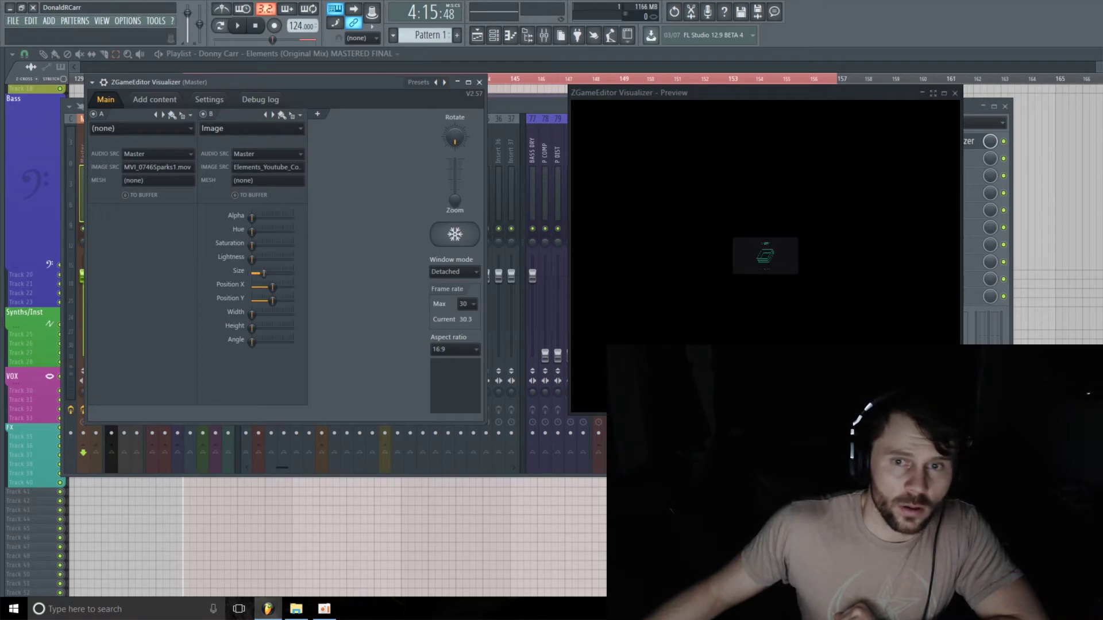
{"action": "left_click_drag", "start_coordinate": [251, 273], "coordinate": [293, 273]}
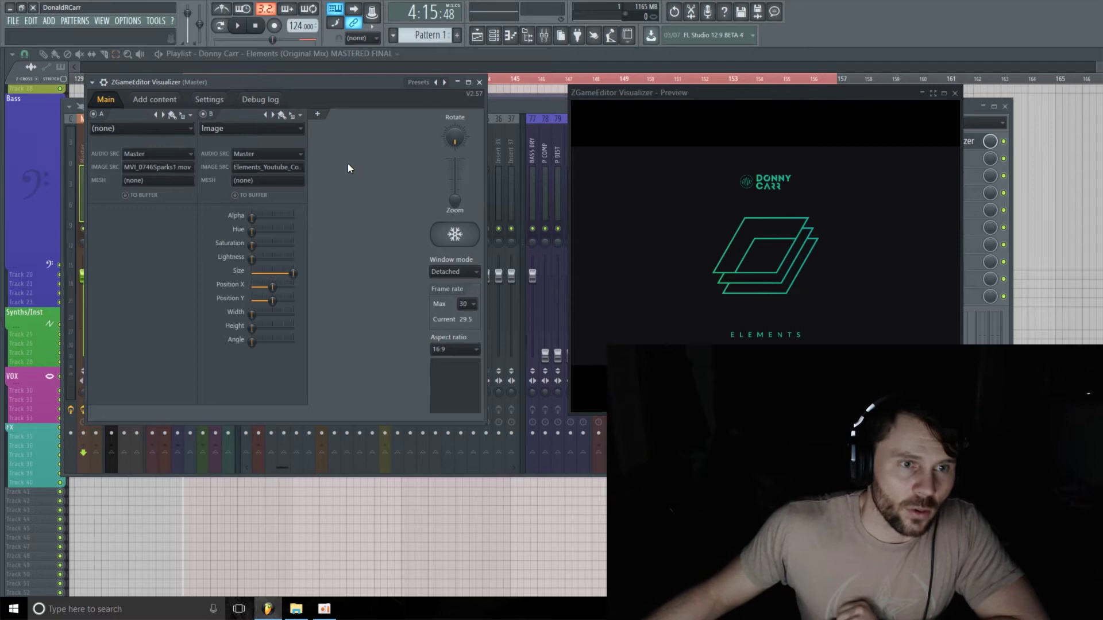
Add layer C and apply the AudioShake effect to it.
{"action": "left_click", "coordinate": [318, 114]}
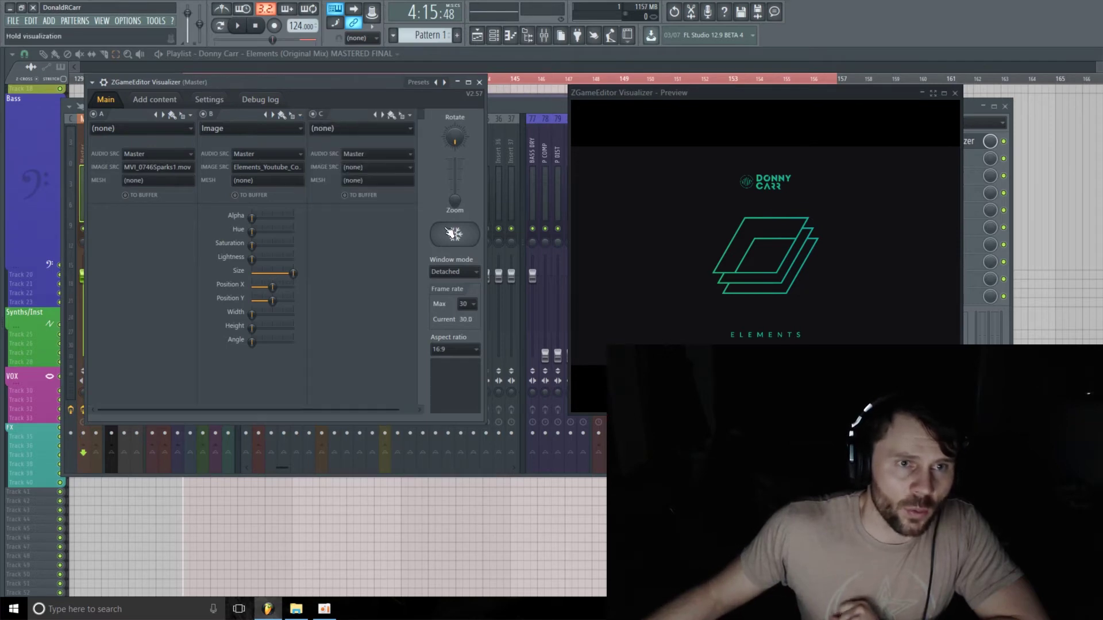
{"action": "left_click_drag", "start_coordinate": [259, 410], "coordinate": [450, 432]}
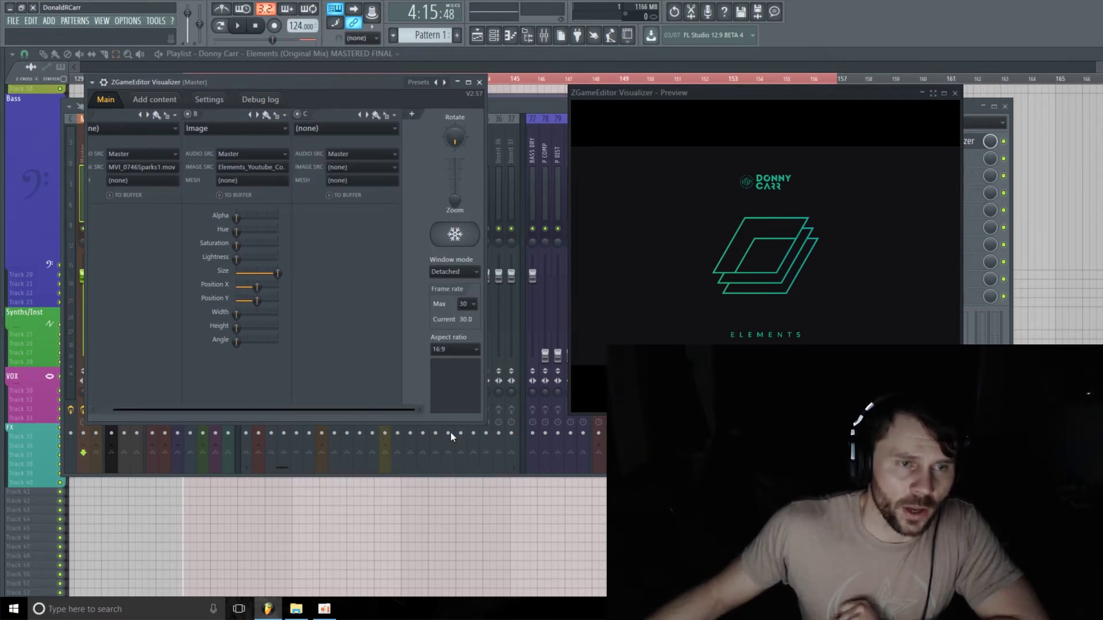
{"action": "left_click", "coordinate": [383, 130]}
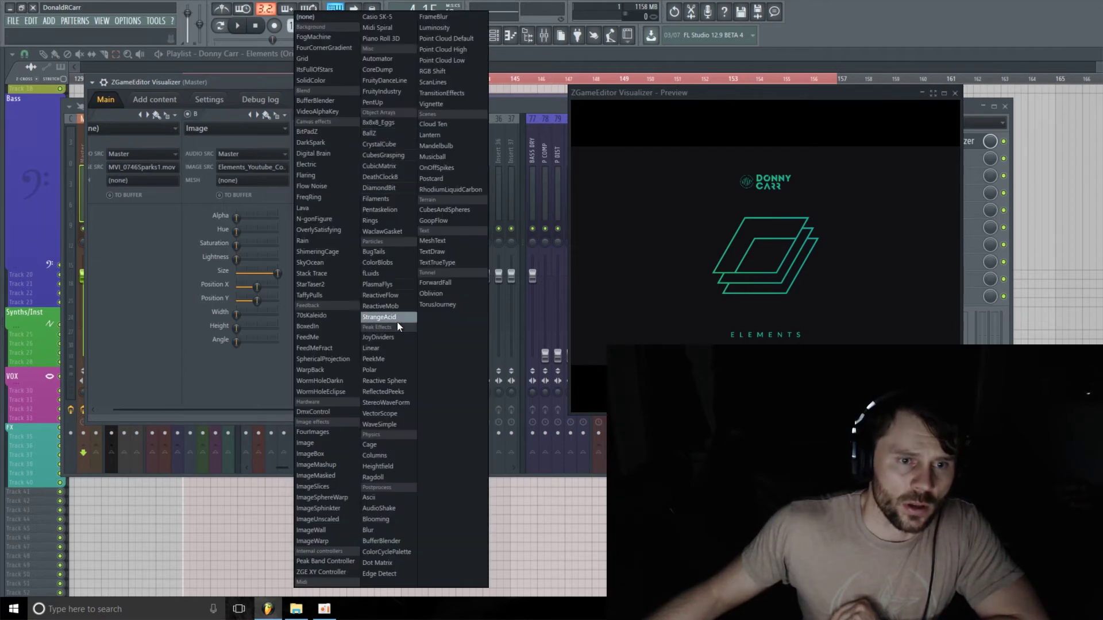
{"action": "left_click", "coordinate": [383, 508]}
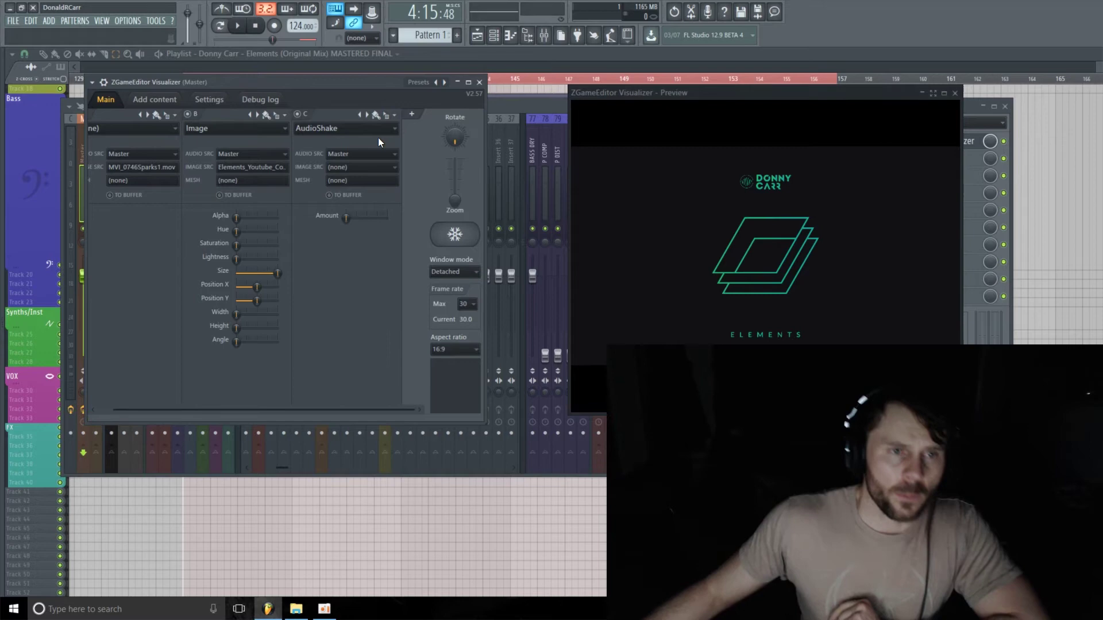
Play the song briefly to preview the visuals, then stop.
{"action": "mouse_move", "coordinate": [363, 76]}
{"action": "left_mouse_down"}
{"action": "mouse_move", "coordinate": [349, 103]}
{"action": "mouse_move", "coordinate": [371, 79]}
{"action": "left_mouse_up"}
{"action": "key", "text": "space"}
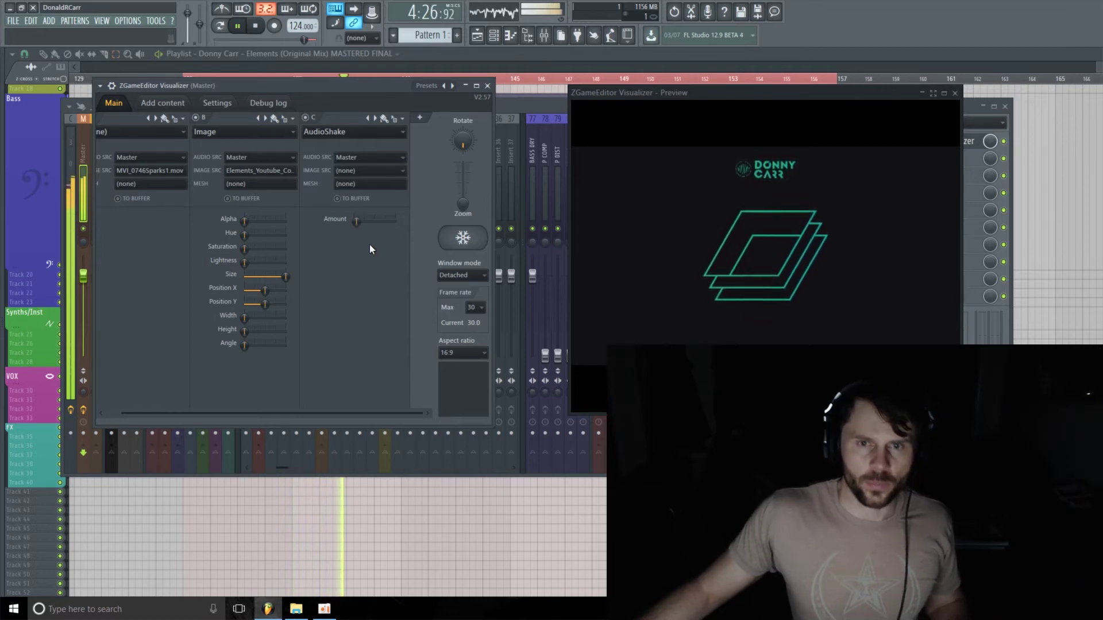
{"action": "key", "text": "space"}
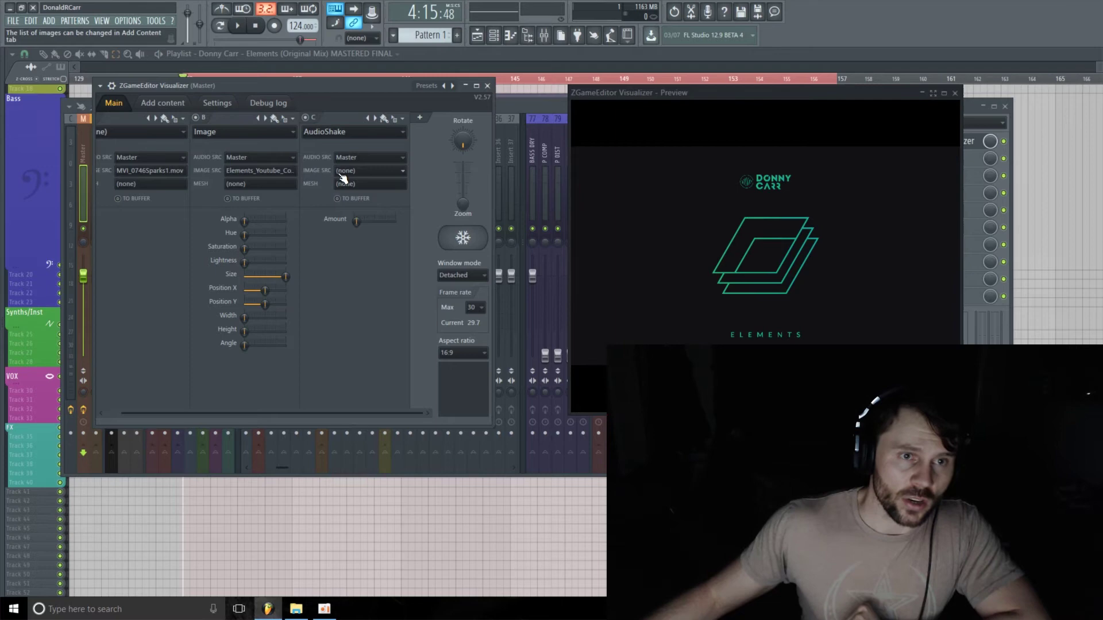
{"action": "left_click", "coordinate": [387, 159]}
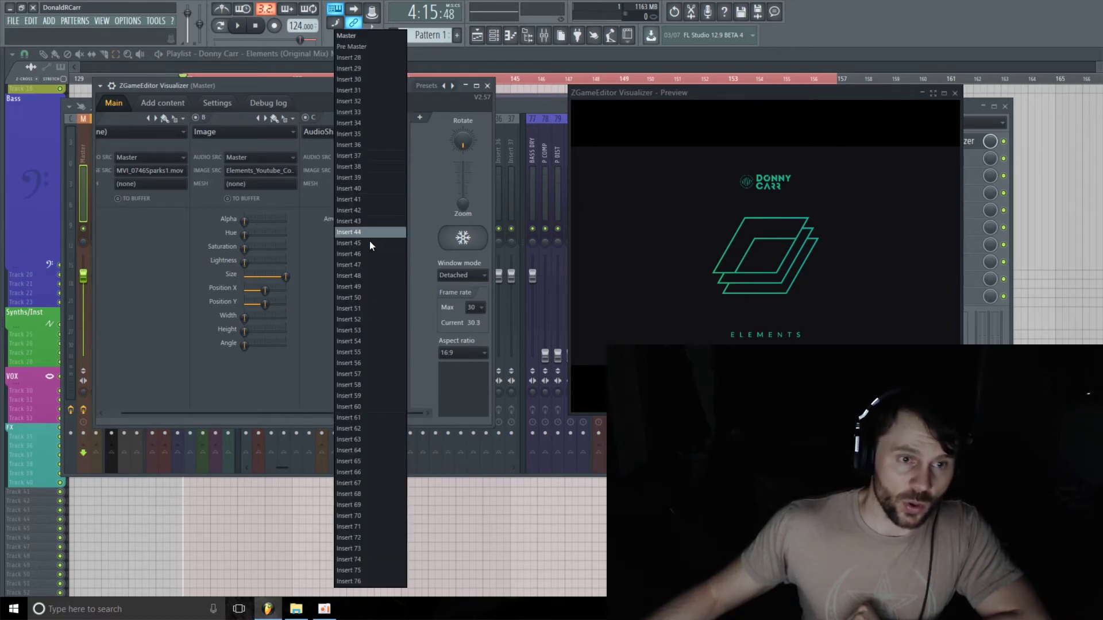
{"action": "left_click", "coordinate": [316, 240]}
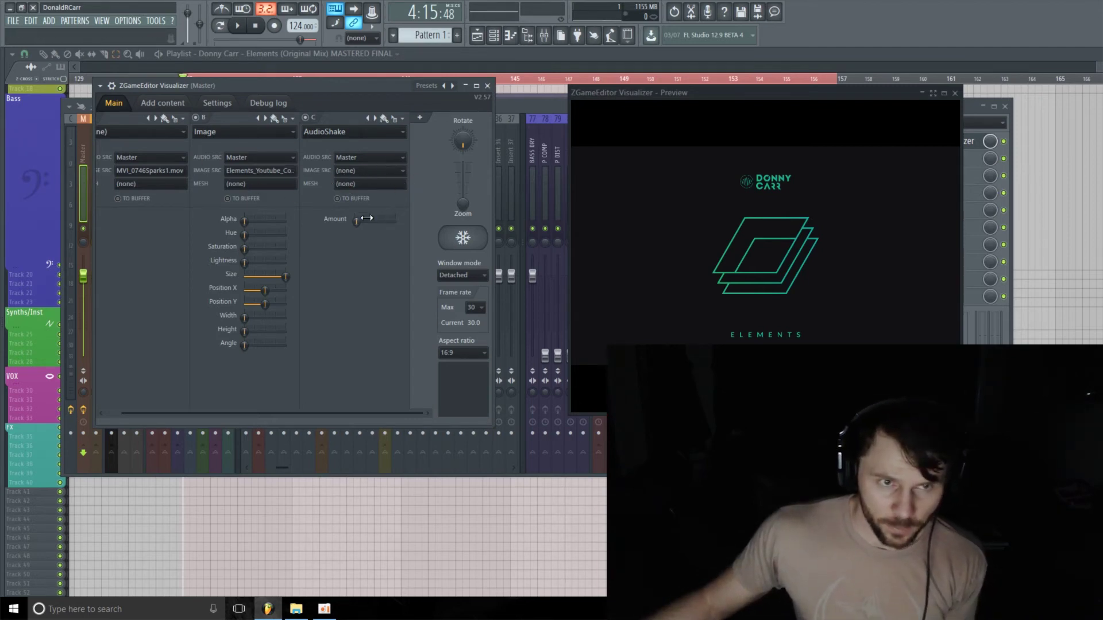
{"action": "key", "text": "space"}
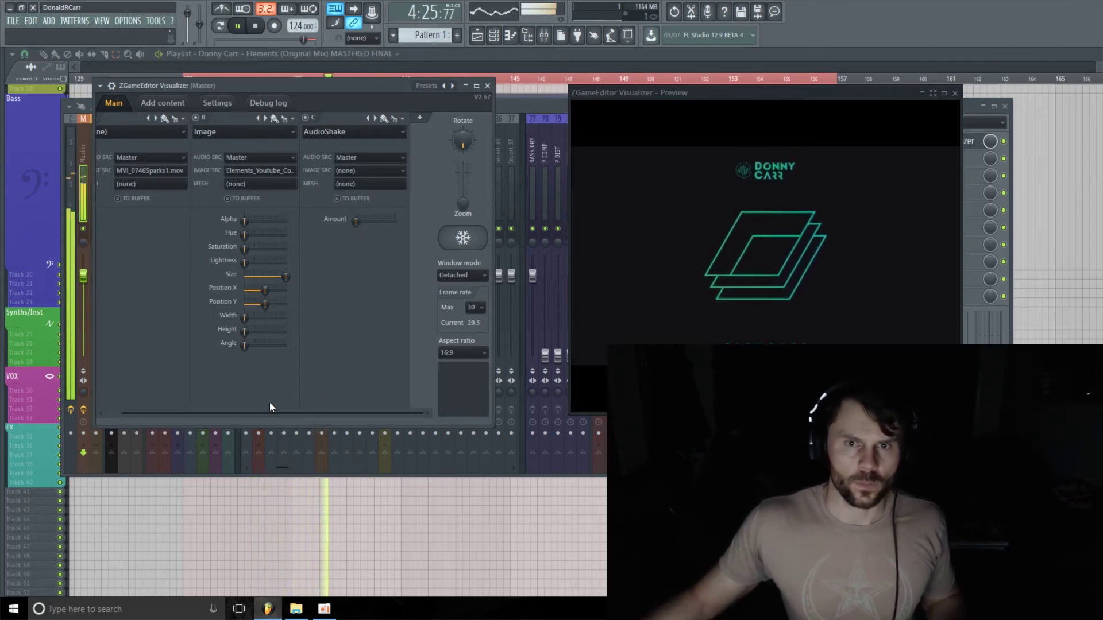
{"action": "key", "text": "space"}
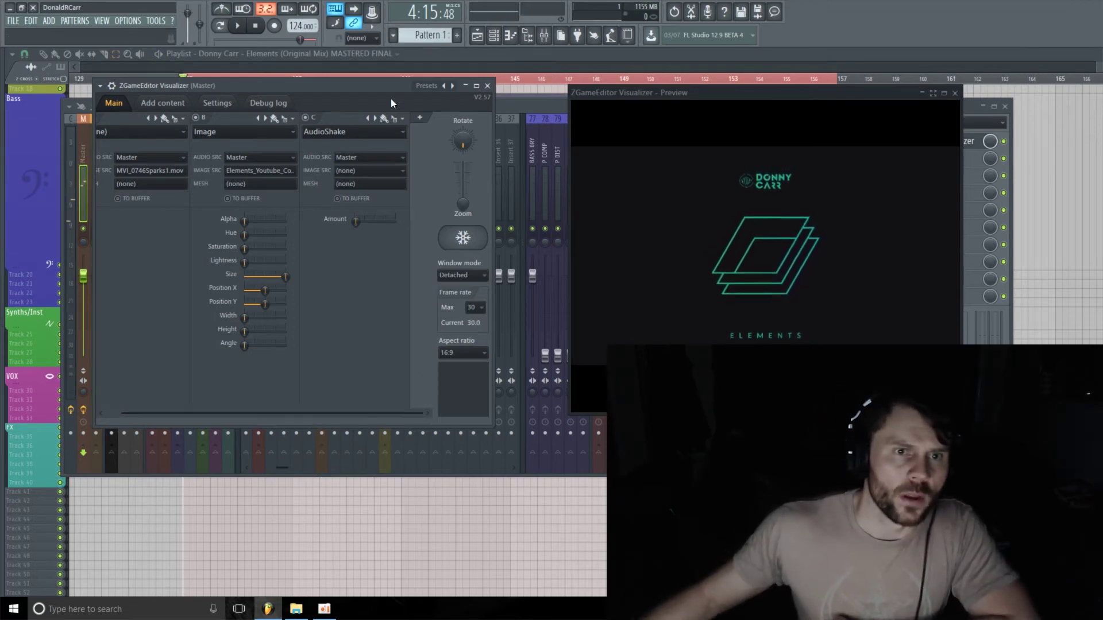
Add layer D with the Linear spectrum, lowering Position Y to just above the ELEMENTS text.
{"action": "left_click", "coordinate": [423, 120]}
{"action": "left_click_drag", "start_coordinate": [246, 411], "coordinate": [429, 419]}
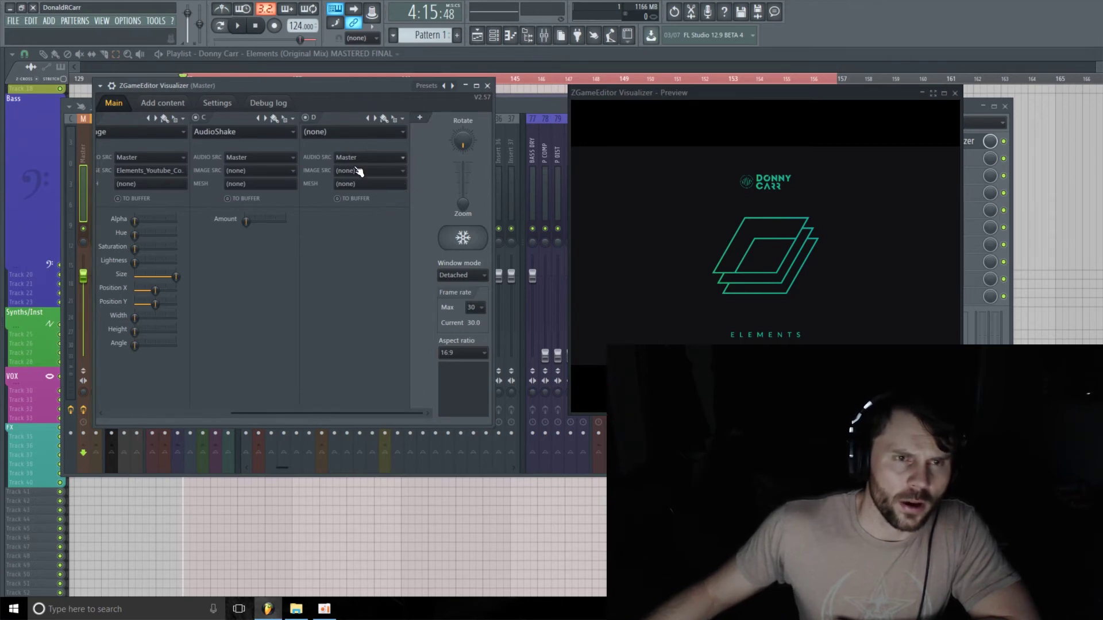
{"action": "left_click", "coordinate": [404, 161]}
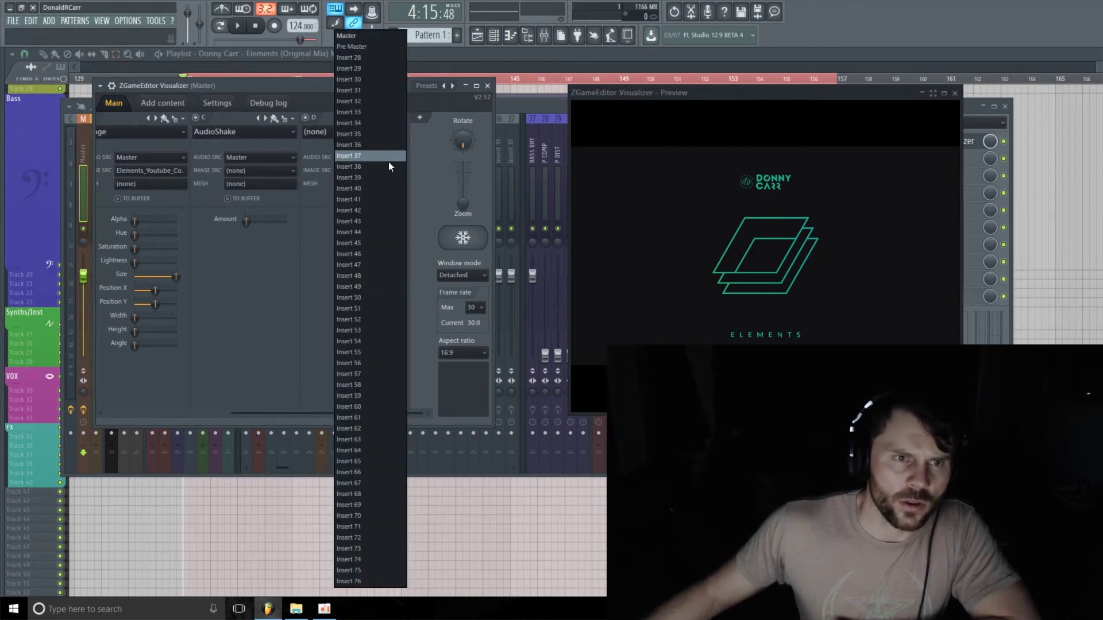
{"action": "left_click", "coordinate": [307, 196]}
{"action": "left_click", "coordinate": [382, 131]}
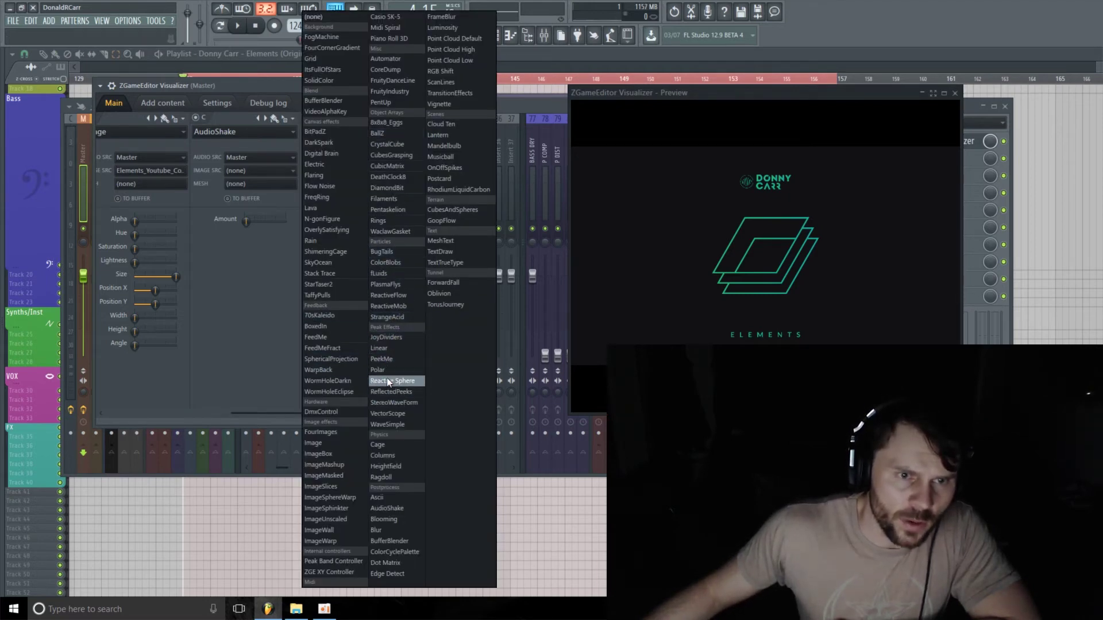
{"action": "left_click", "coordinate": [396, 348]}
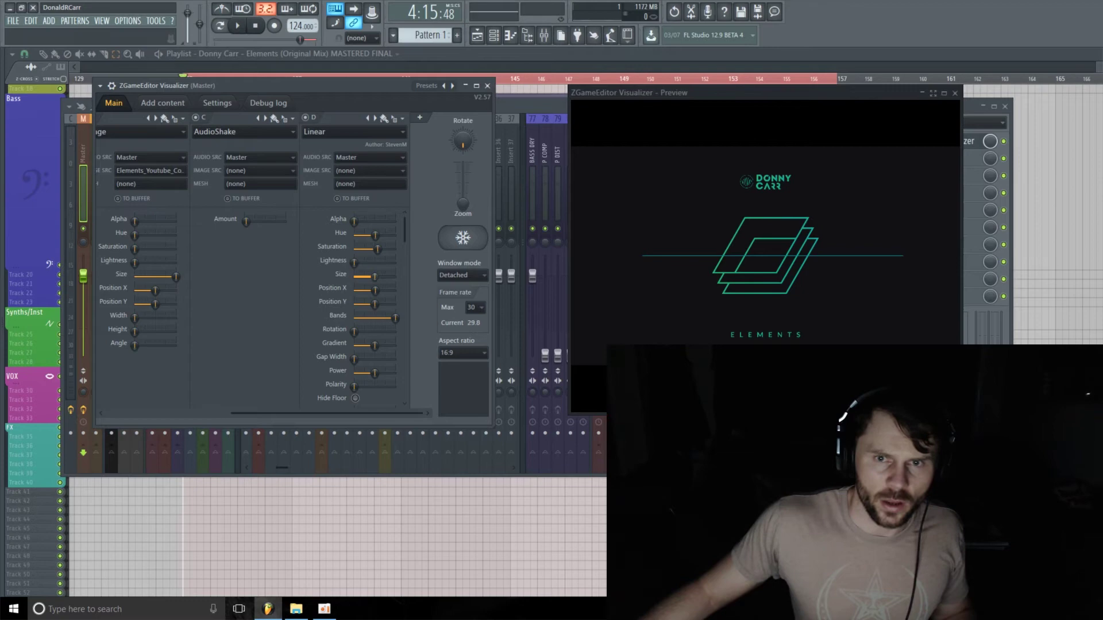
{"action": "left_click_drag", "start_coordinate": [375, 304], "coordinate": [363, 304]}
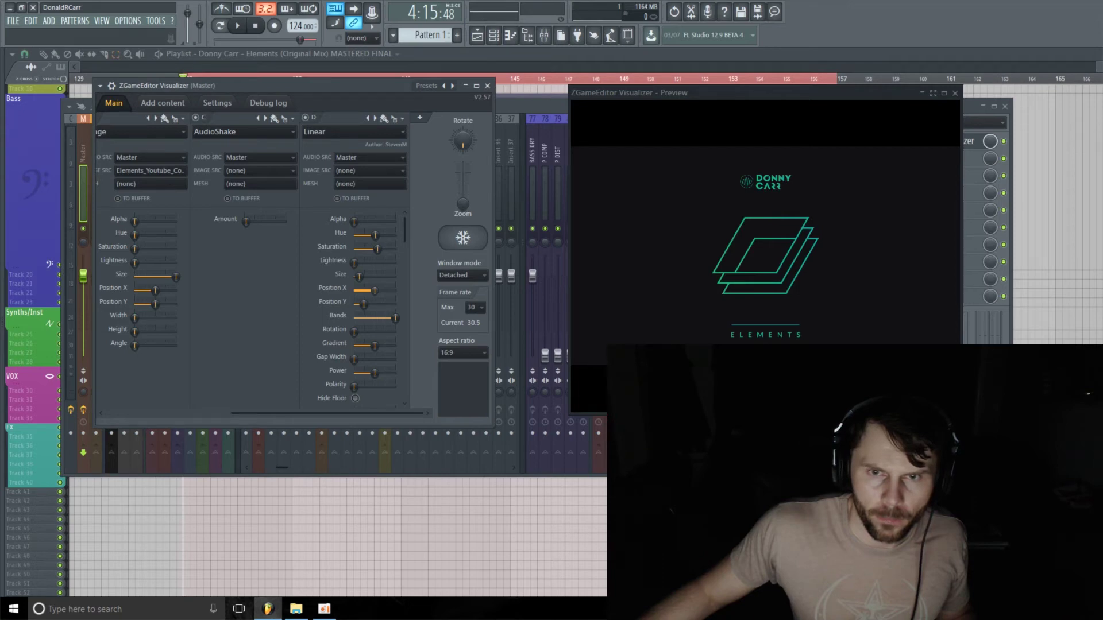
While playing, widen Gap Width, raise Polarity and turn on Hide Floor for the spectrum.
{"action": "key", "text": "space"}
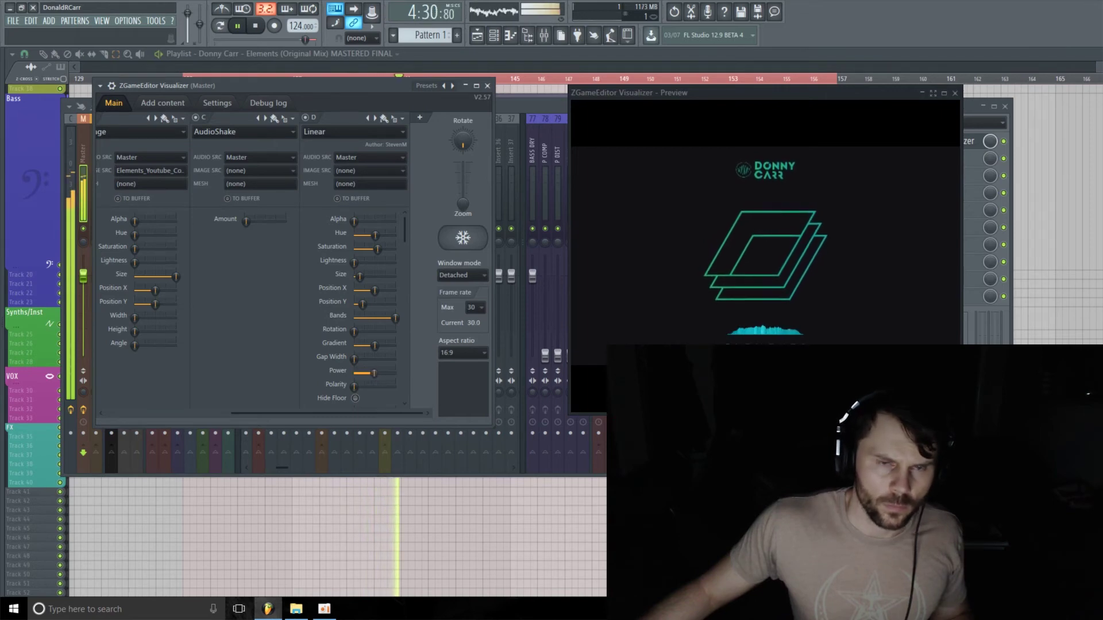
{"action": "left_click_drag", "start_coordinate": [354, 359], "coordinate": [378, 346]}
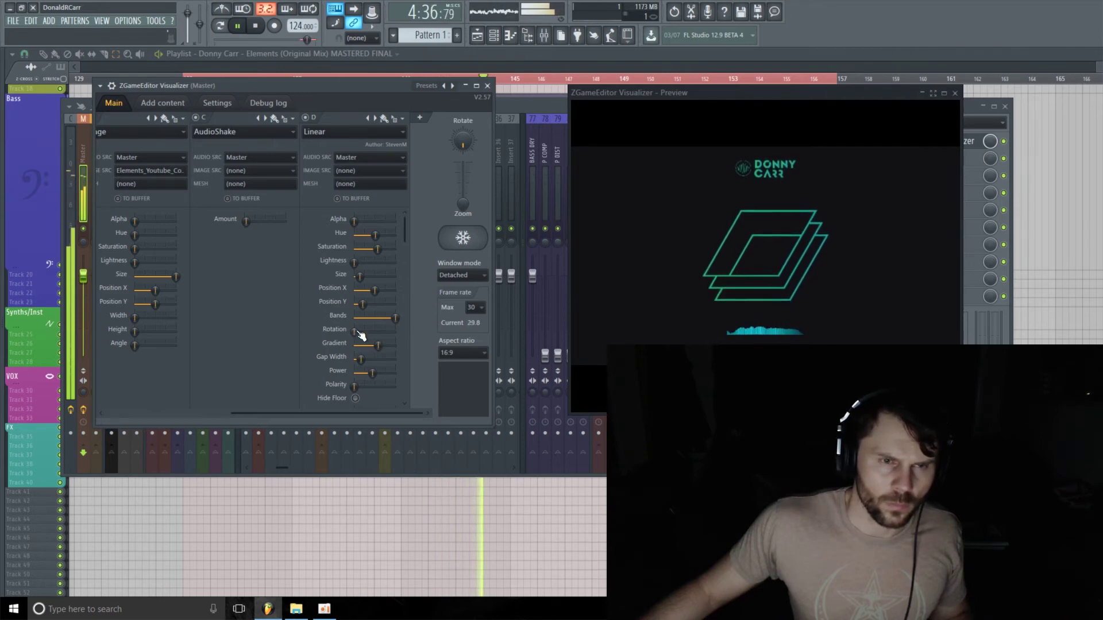
{"action": "left_click_drag", "start_coordinate": [355, 387], "coordinate": [365, 386]}
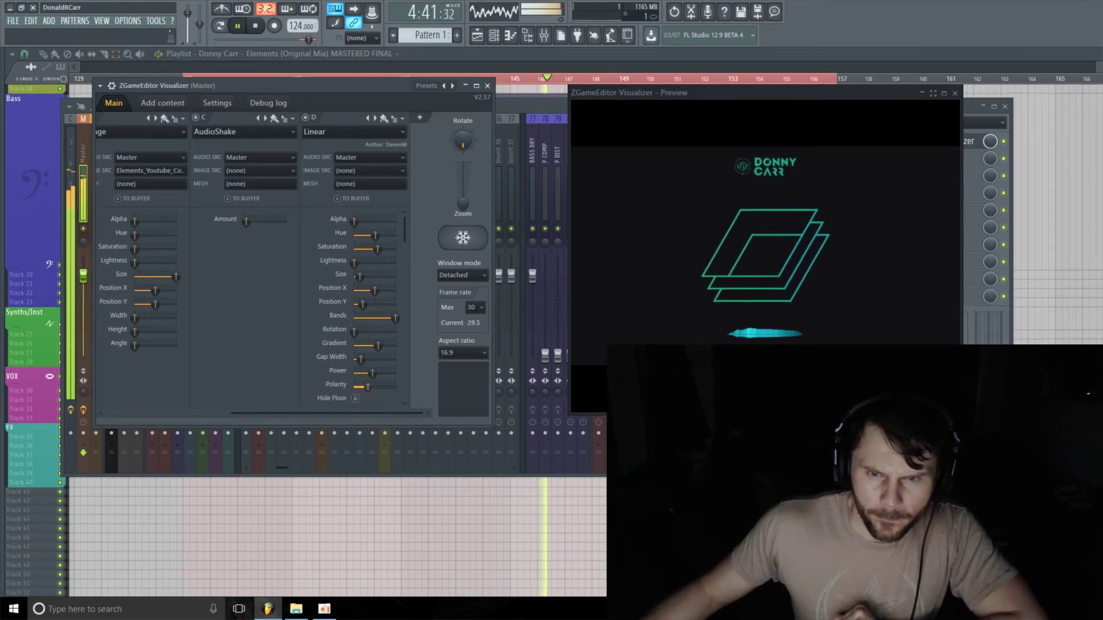
{"action": "left_click", "coordinate": [355, 398]}
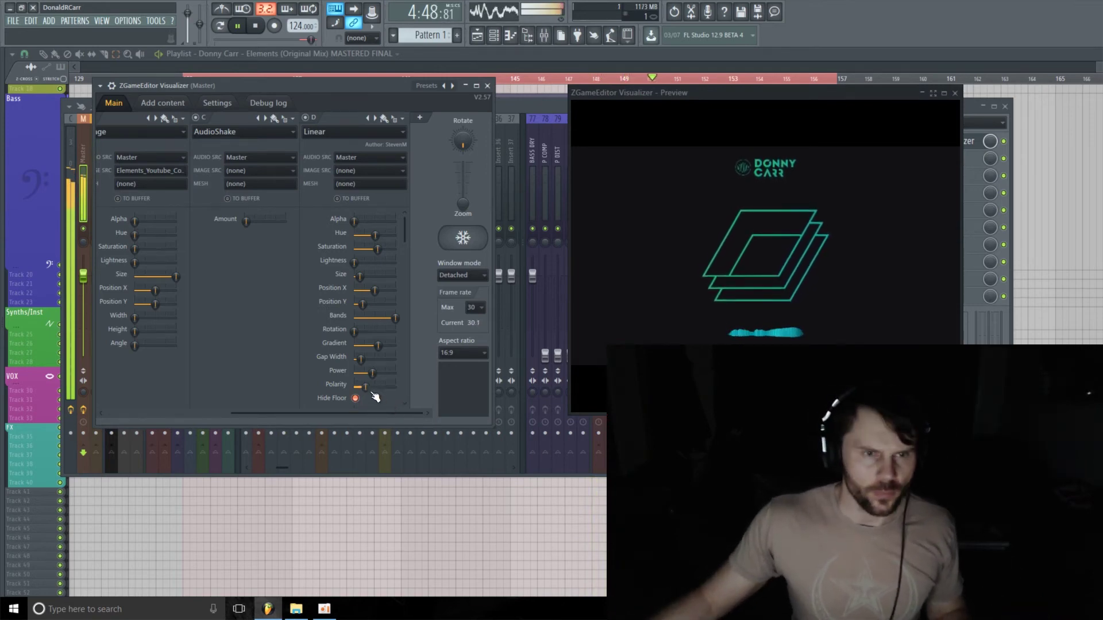
{"action": "key", "text": "space"}
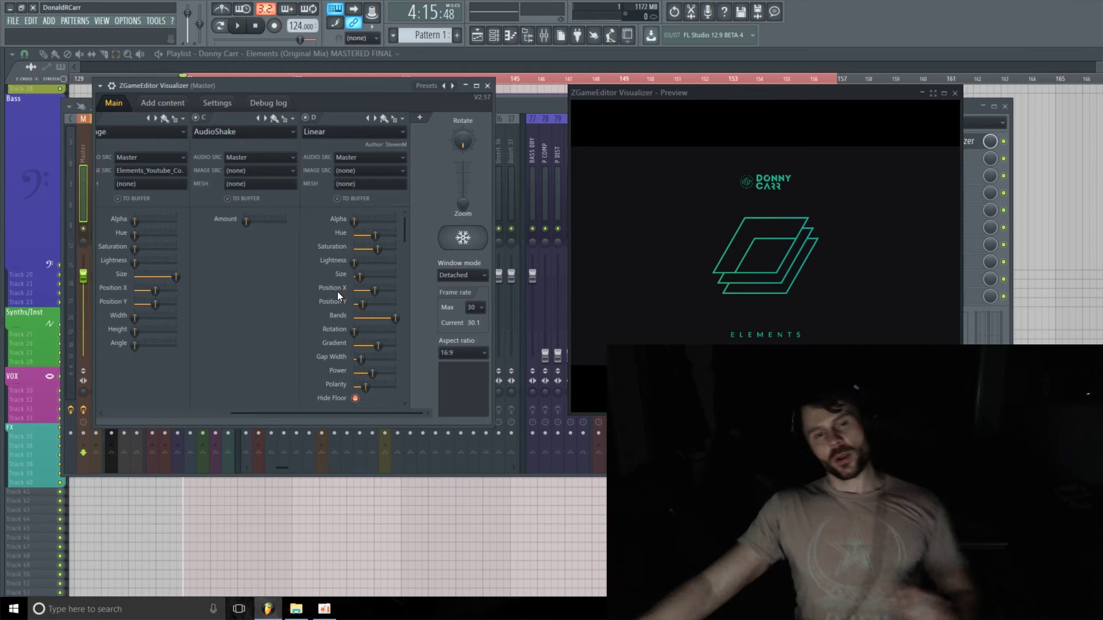
Leave Rotation unchanged and play the song to watch the spectrum animate.
{"action": "right_click", "coordinate": [361, 339]}
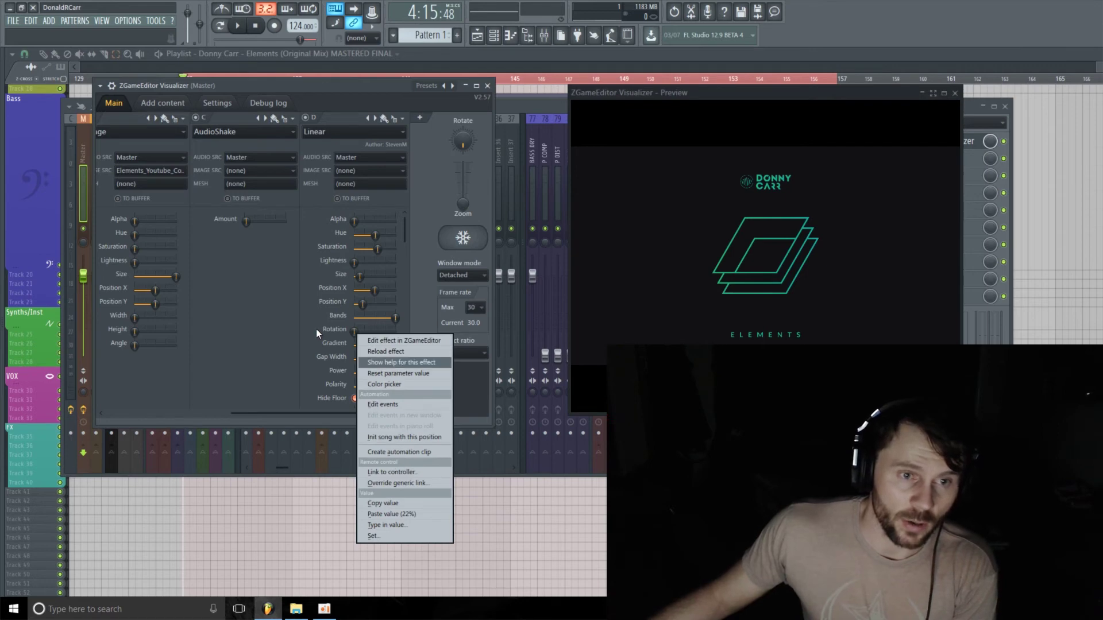
{"action": "left_click", "coordinate": [402, 363]}
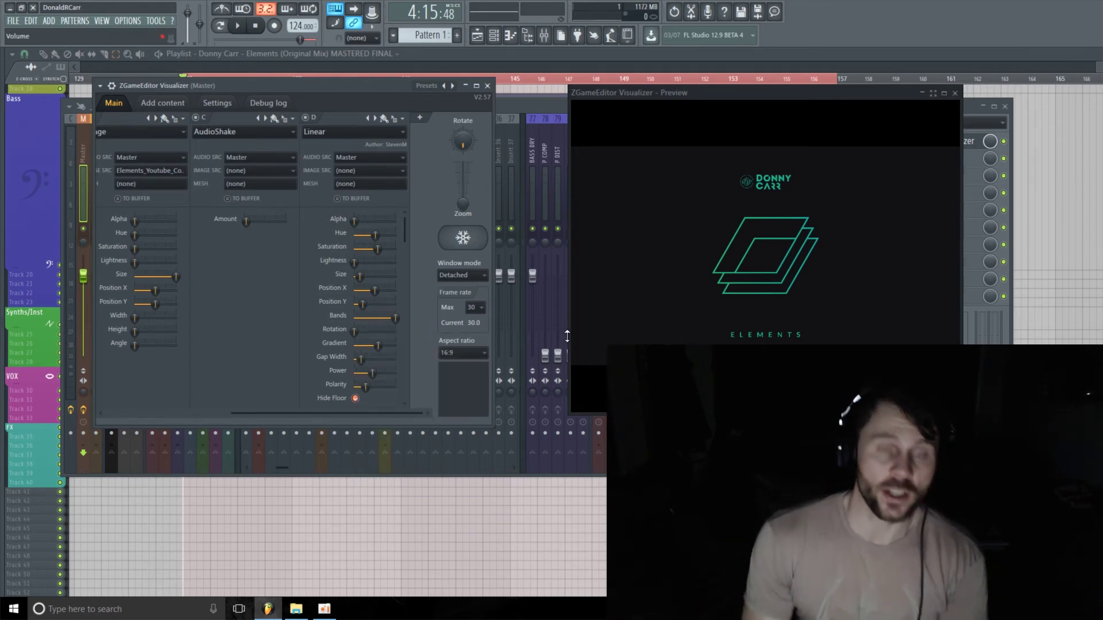
{"action": "key", "text": "space"}
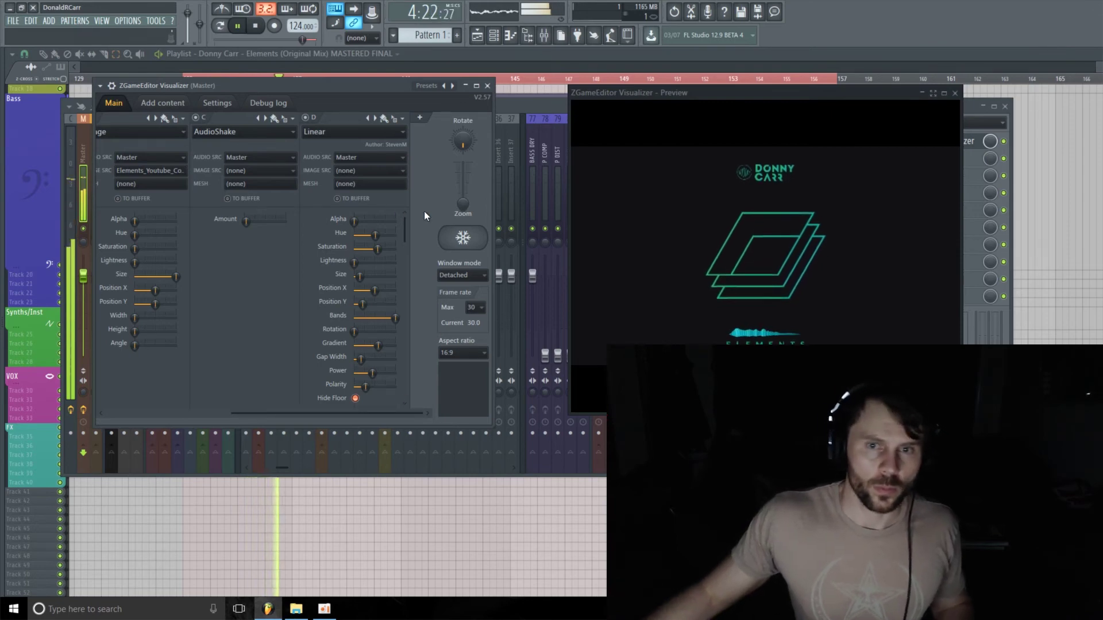
Stop playback and scroll the visualizer to review its layers.
{"action": "key", "text": "space"}
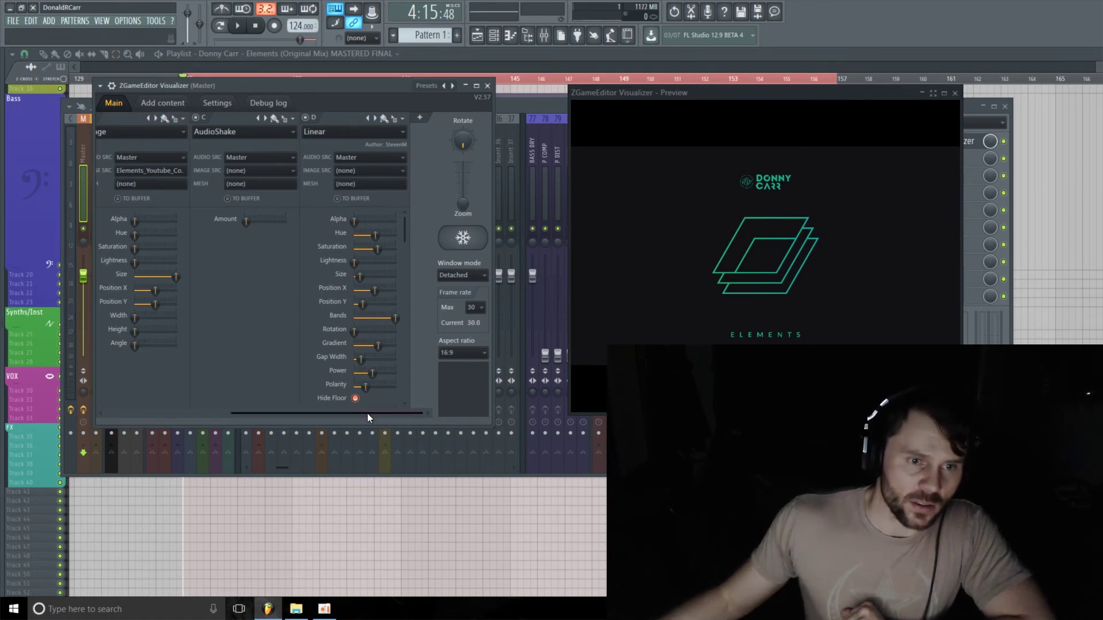
{"action": "left_click_drag", "start_coordinate": [367, 412], "coordinate": [408, 419]}
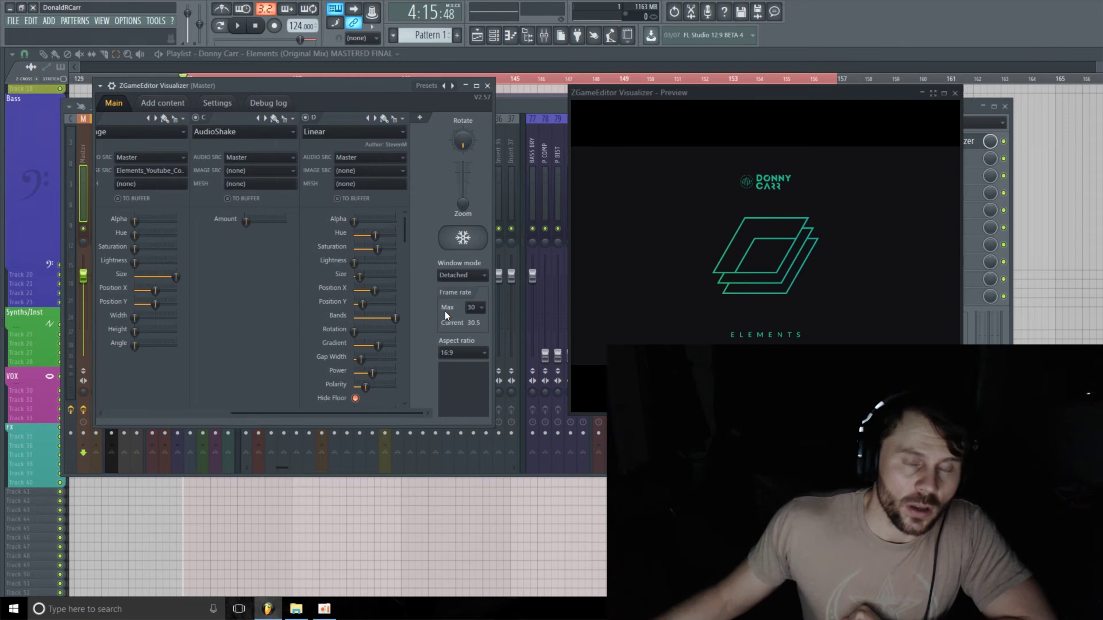
Add visualizer layer E with the Image effect, keeping Master as its audio source.
{"action": "left_click", "coordinate": [421, 118]}
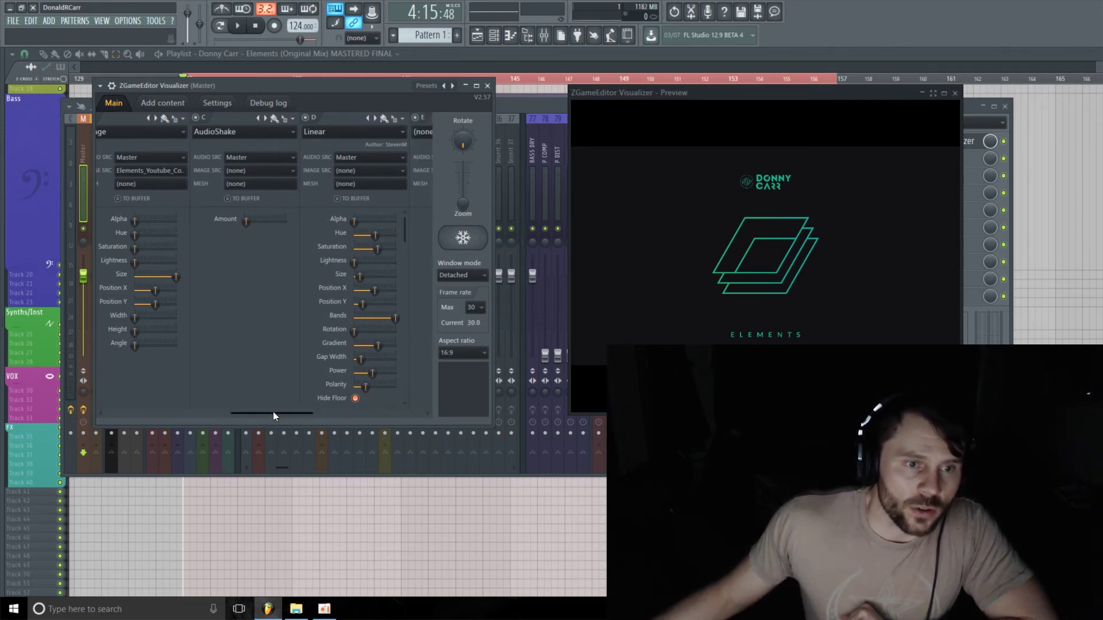
{"action": "left_click_drag", "start_coordinate": [273, 412], "coordinate": [394, 409]}
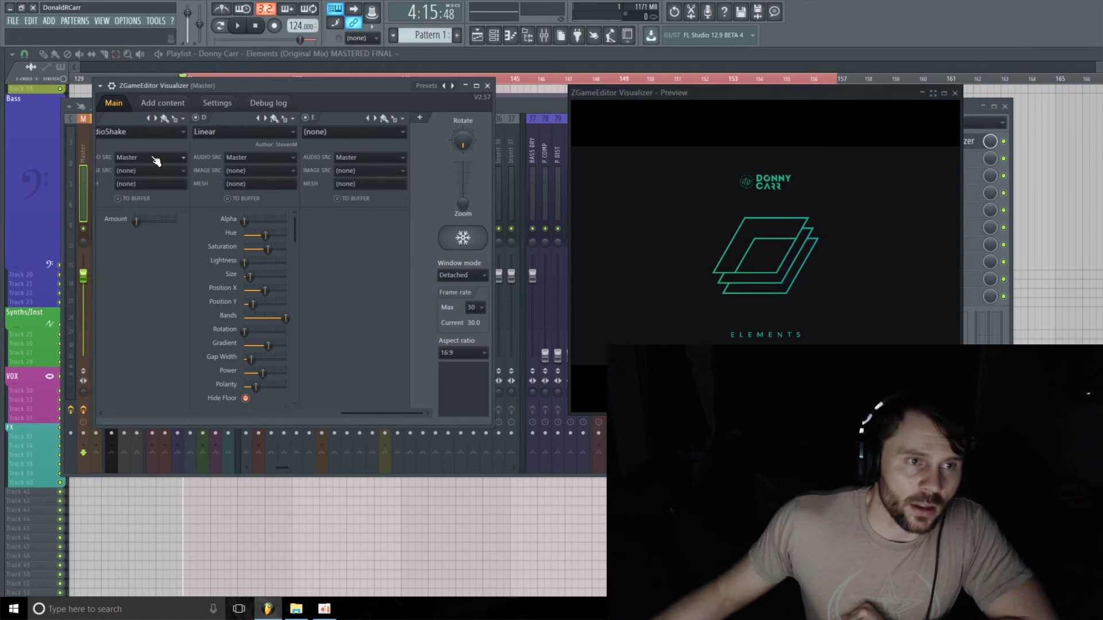
{"action": "left_click", "coordinate": [398, 174]}
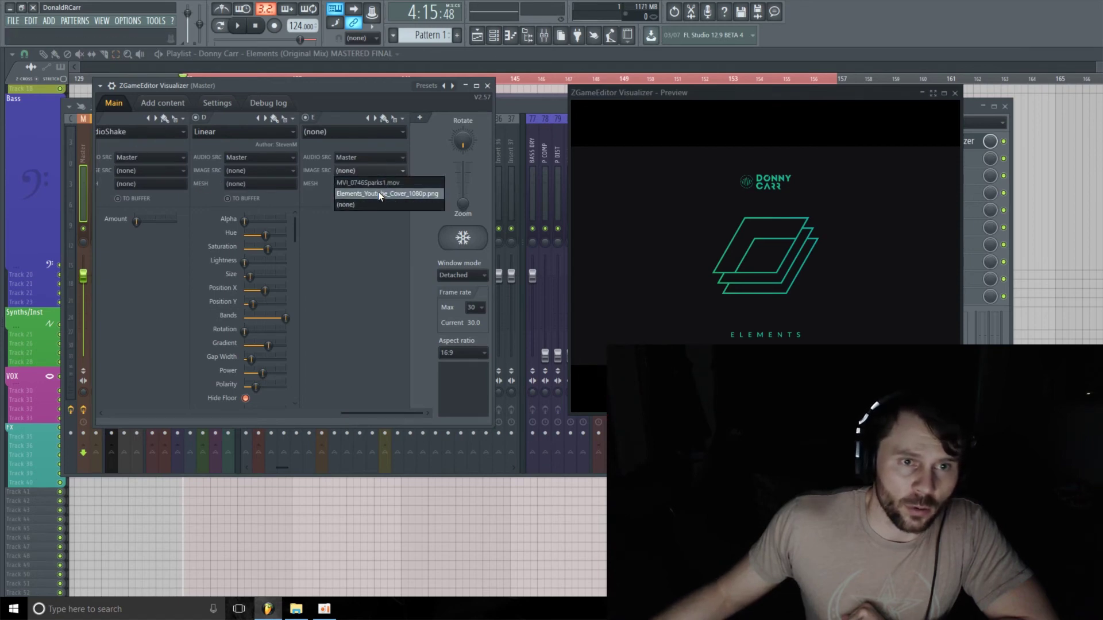
{"action": "left_click", "coordinate": [393, 128]}
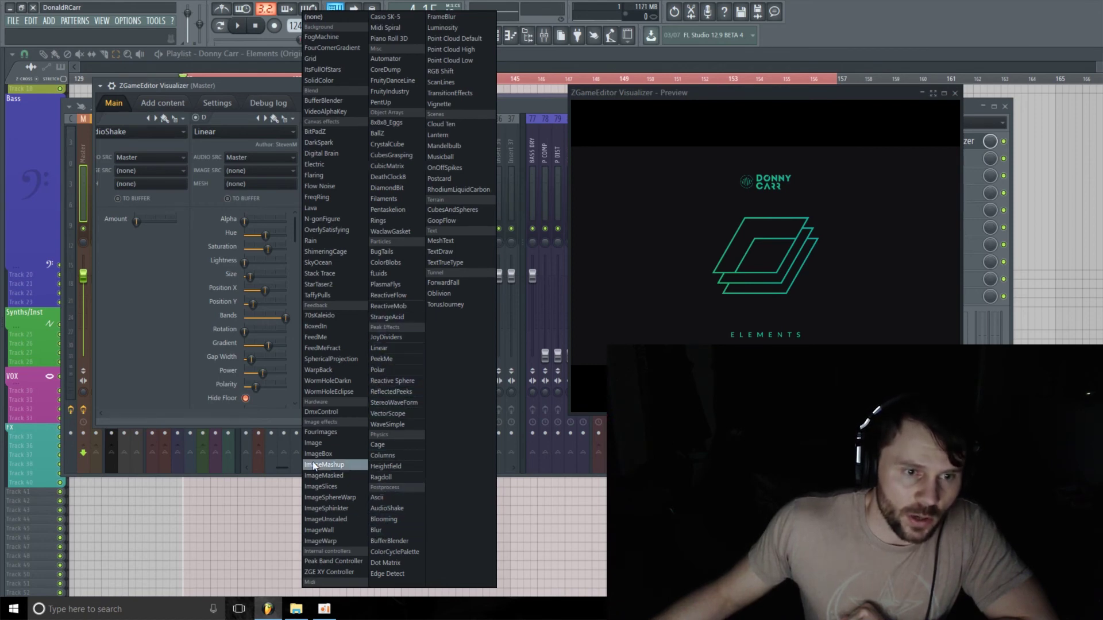
{"action": "left_click", "coordinate": [321, 442]}
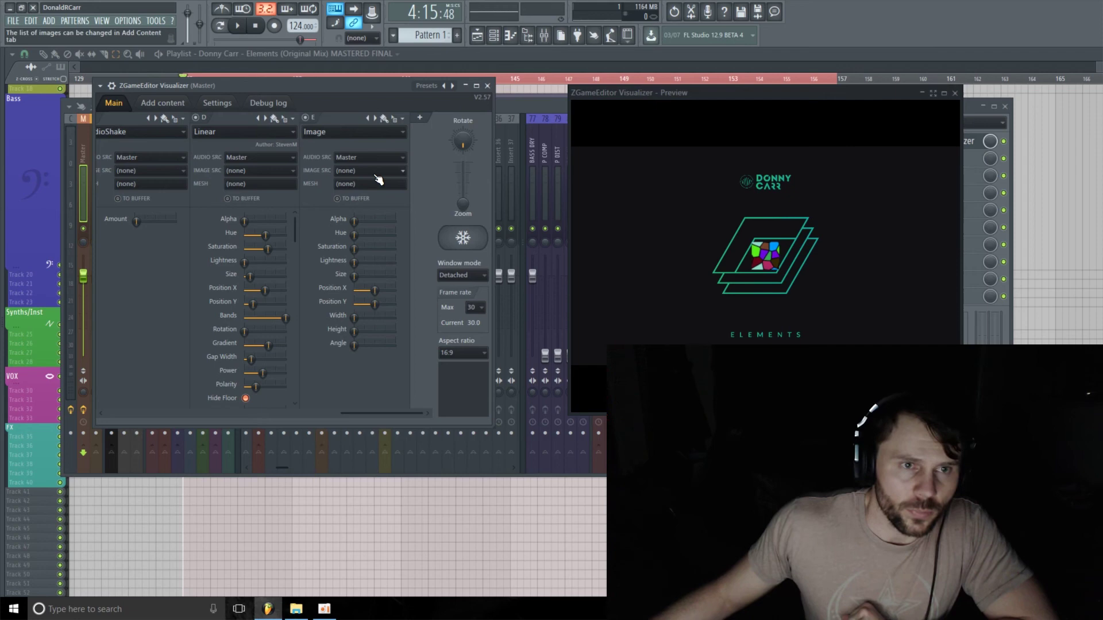
{"action": "left_click", "coordinate": [388, 158]}
{"action": "left_click", "coordinate": [314, 194]}
Load MVI_0746Sparks1.mov as IMAGE SRC, enlarge it to fill the frame, and raise Alpha slightly.
{"action": "left_click", "coordinate": [390, 171]}
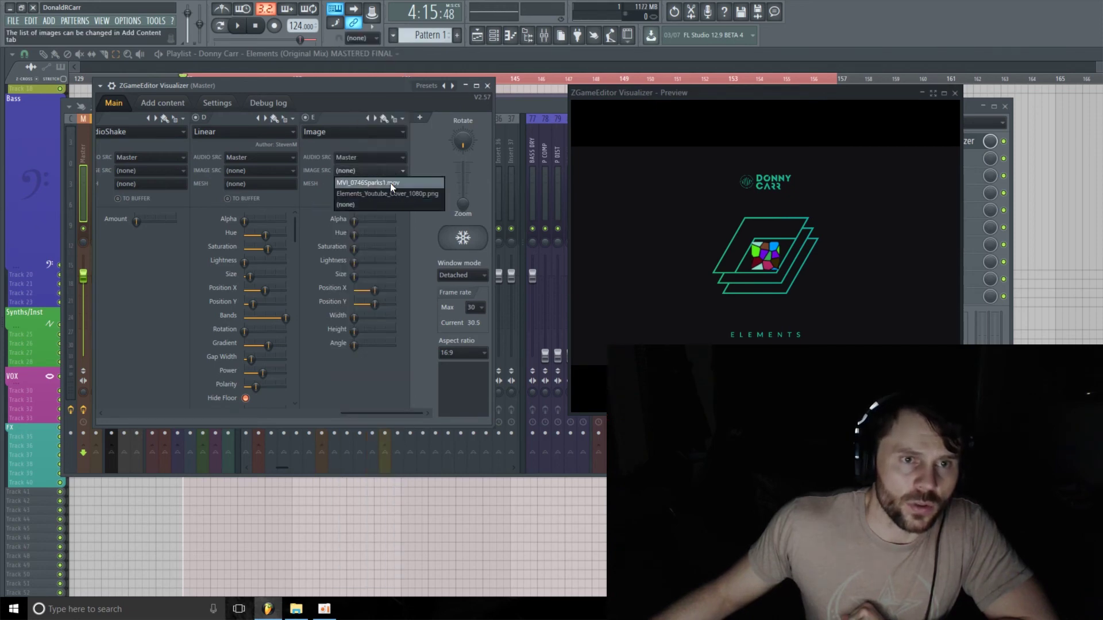
{"action": "left_click", "coordinate": [400, 181]}
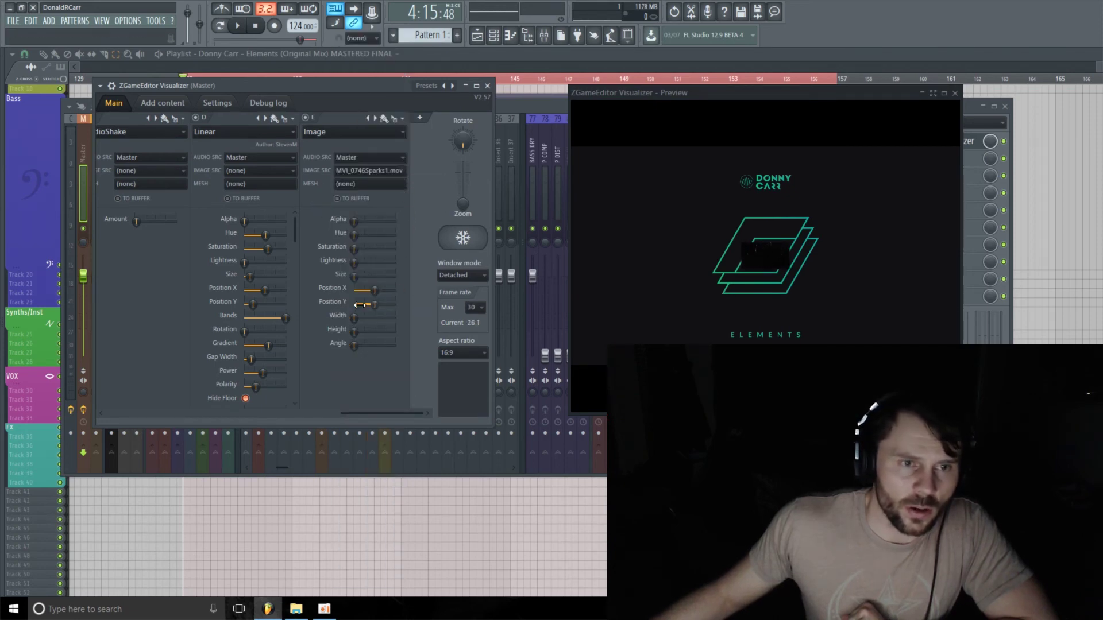
{"action": "left_click_drag", "start_coordinate": [355, 276], "coordinate": [395, 276]}
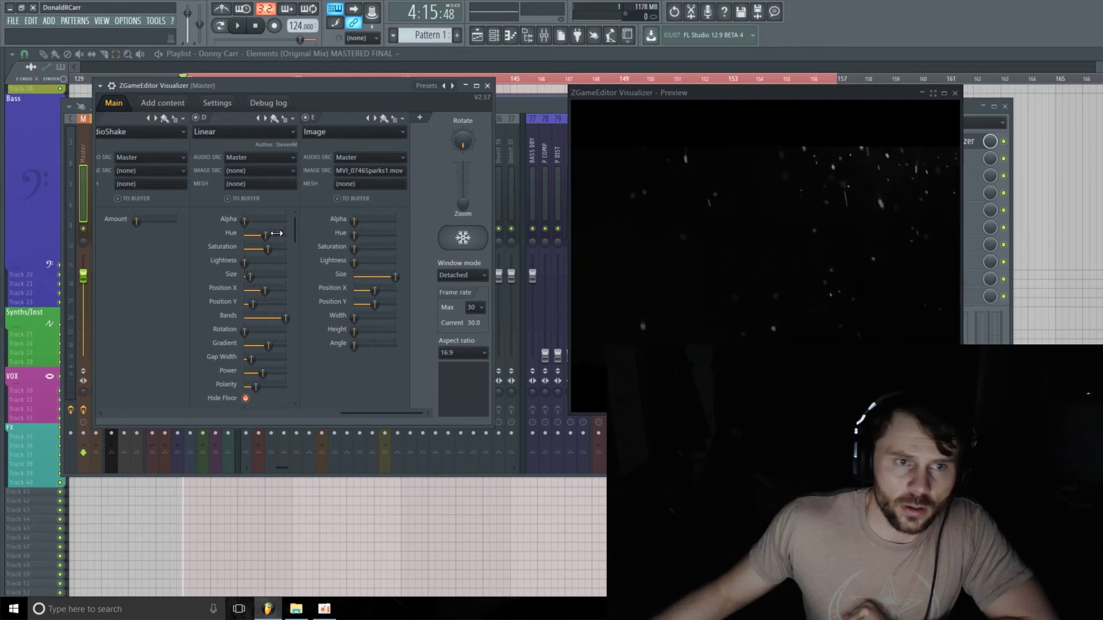
{"action": "left_click_drag", "start_coordinate": [354, 222], "coordinate": [379, 221]}
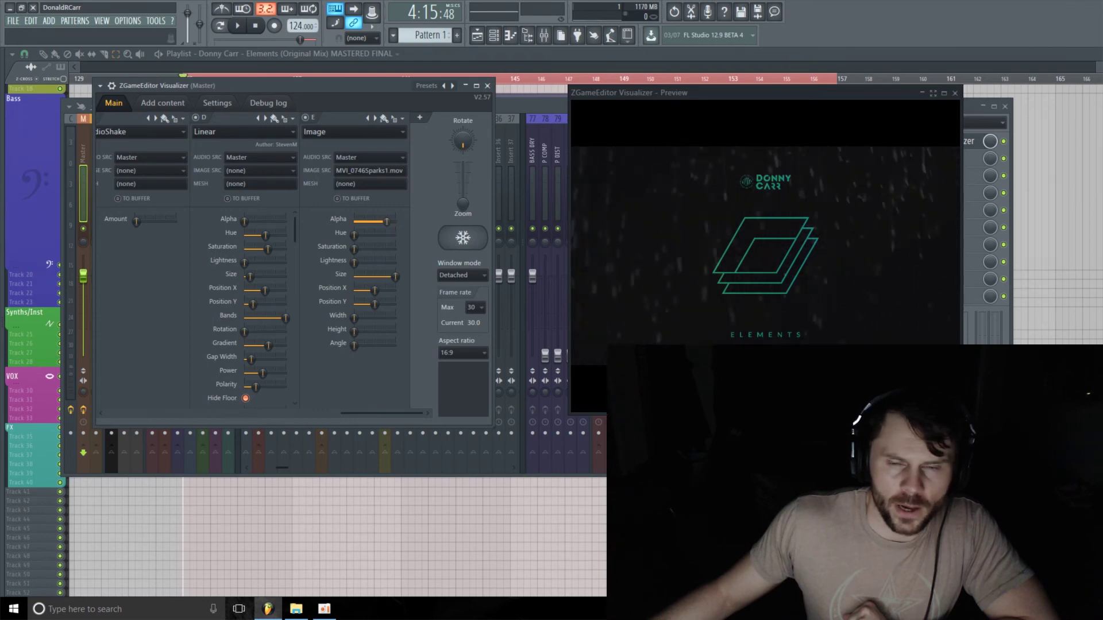
{"action": "left_click_drag", "start_coordinate": [387, 221], "coordinate": [388, 221]}
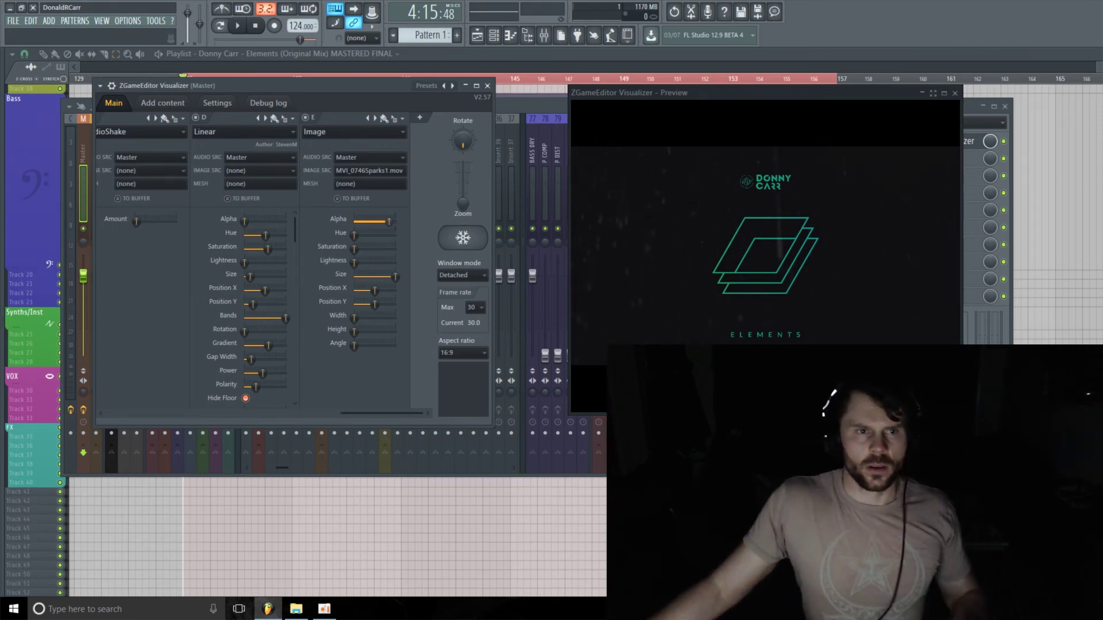
Preview playback while raising the Linear spectrum's Lightness and nudging the sparks layer's Alpha, then stop.
{"action": "key", "text": "space"}
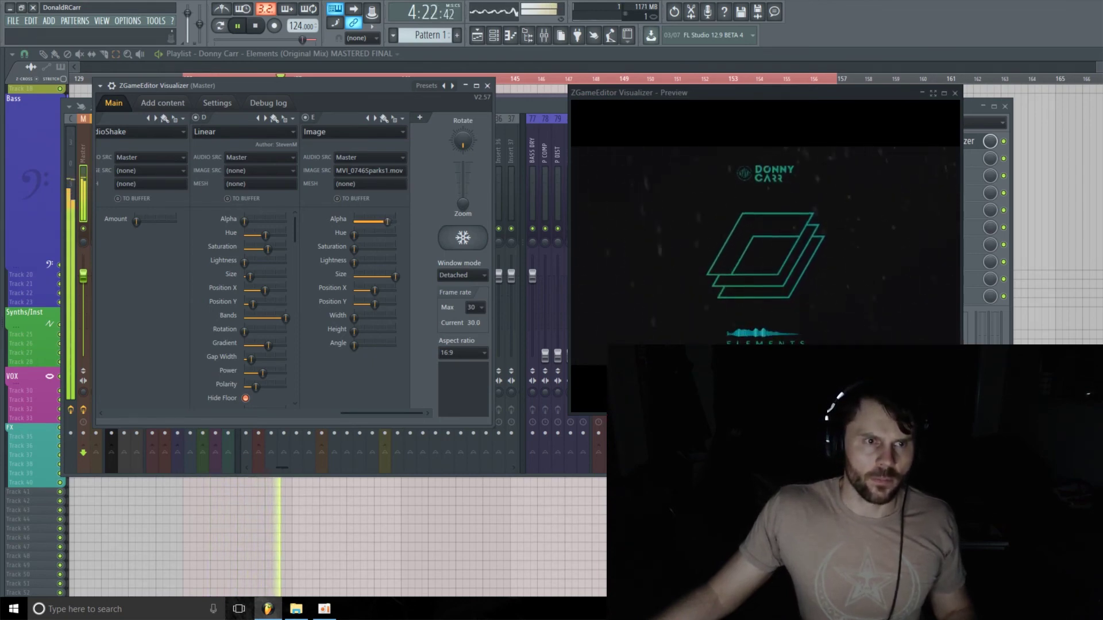
{"action": "left_click_drag", "start_coordinate": [246, 263], "coordinate": [244, 263]}
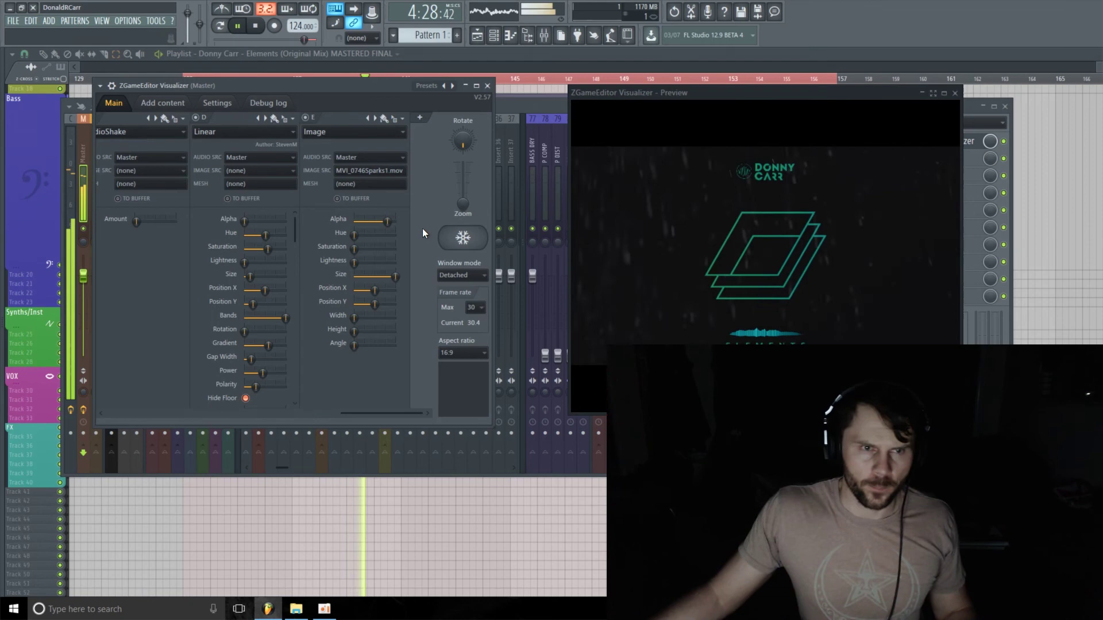
{"action": "mouse_move", "coordinate": [387, 221]}
{"action": "left_mouse_down"}
{"action": "mouse_move", "coordinate": [369, 221]}
{"action": "mouse_move", "coordinate": [388, 221]}
{"action": "left_mouse_up"}
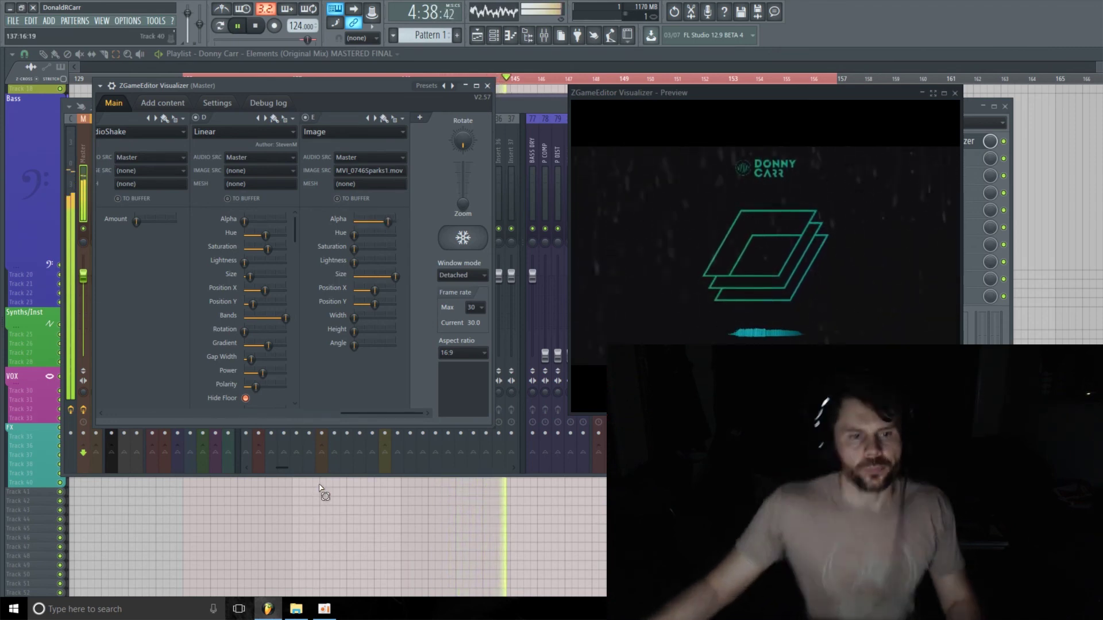
{"action": "mouse_move", "coordinate": [410, 413]}
{"action": "left_mouse_down"}
{"action": "mouse_move", "coordinate": [332, 413]}
{"action": "mouse_move", "coordinate": [418, 413]}
{"action": "left_mouse_up"}
{"action": "key", "text": "space"}
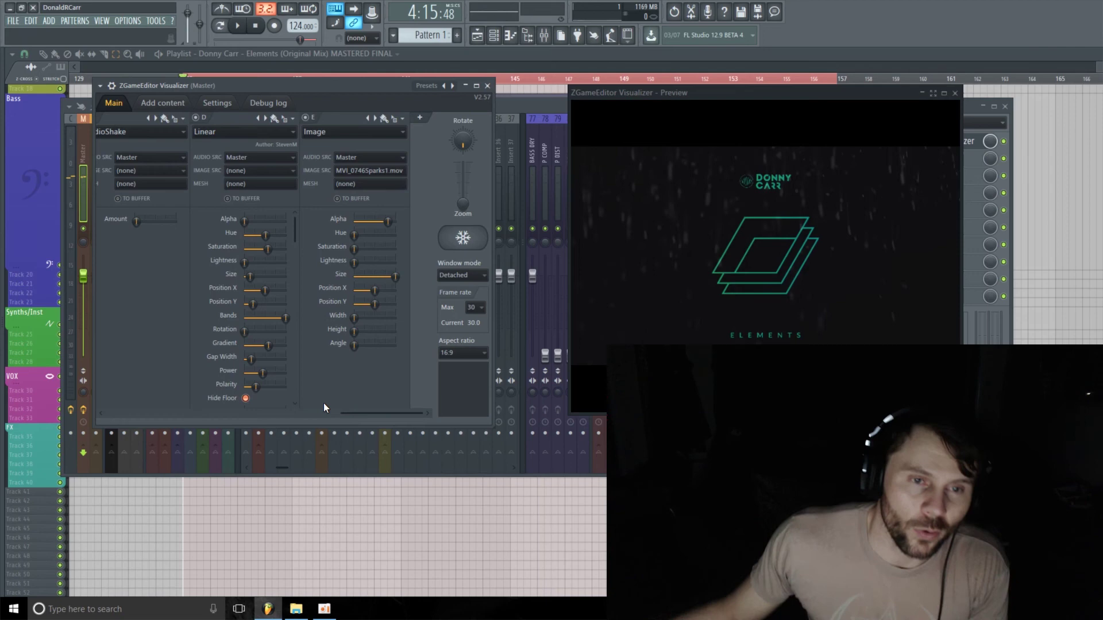
From the Settings page, export to video and save the output as TEST.mp4.
{"action": "left_click", "coordinate": [217, 103]}
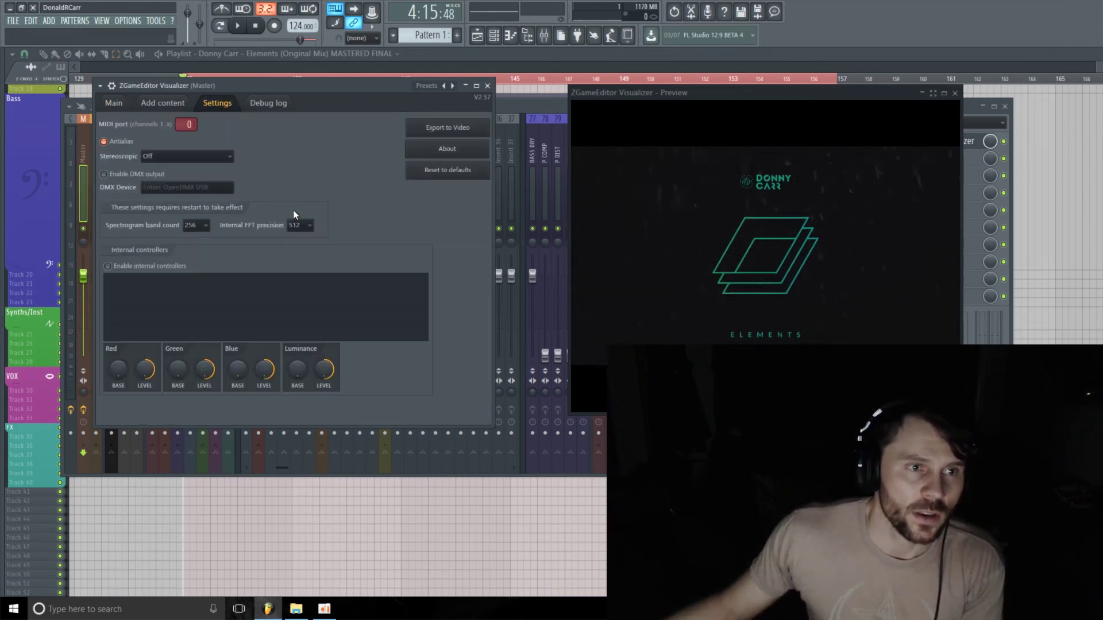
{"action": "left_click", "coordinate": [467, 133]}
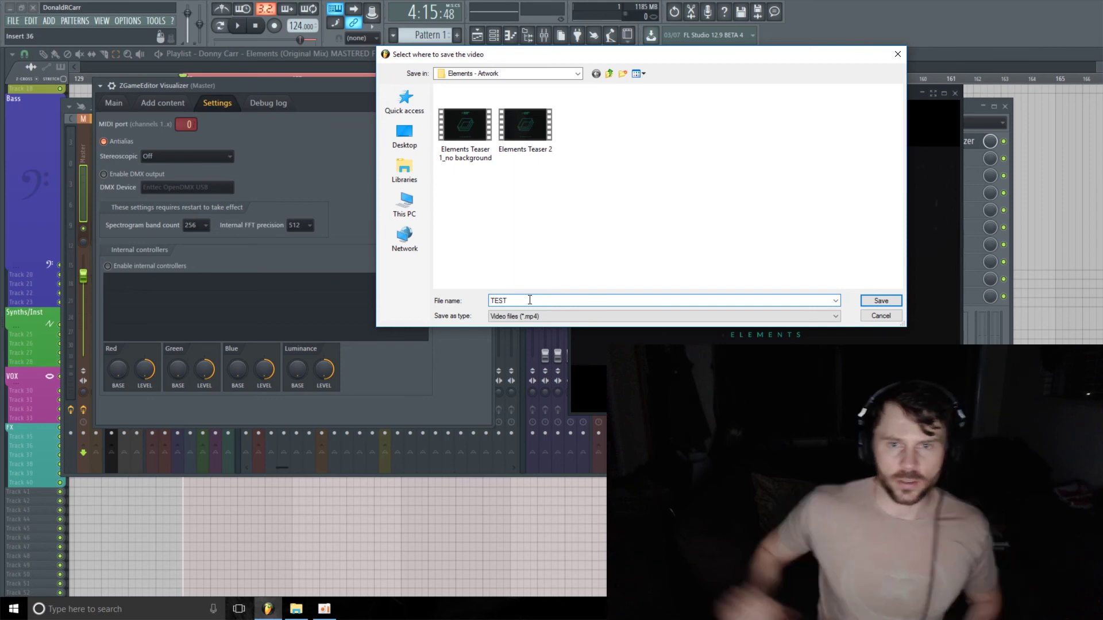
{"action": "left_click", "coordinate": [886, 303]}
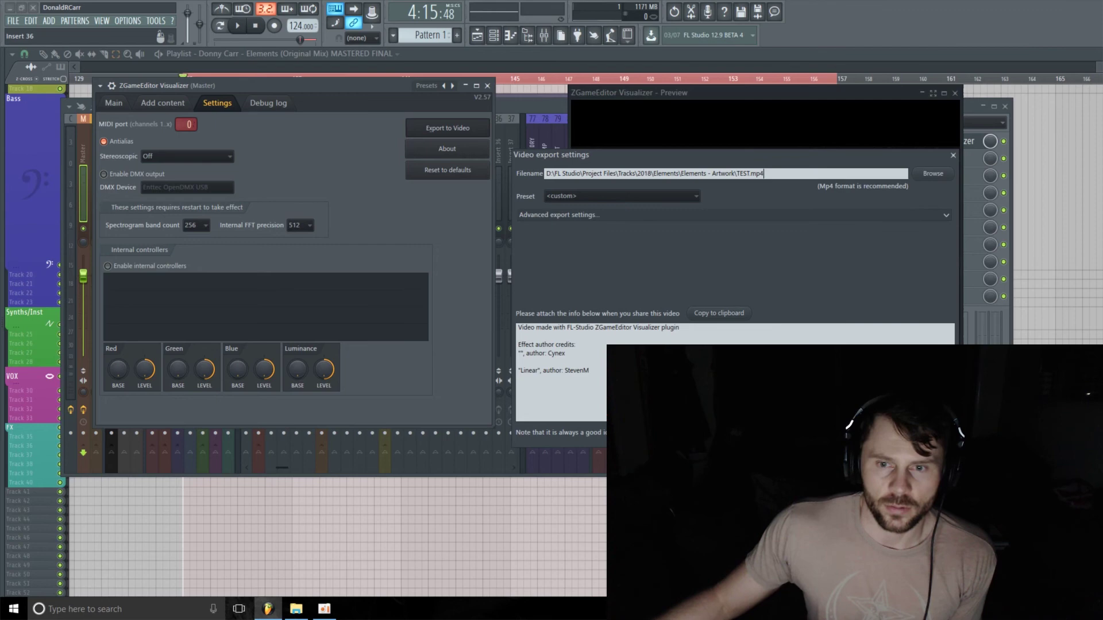
Choose the YouTube HD (1920x1080) export preset.
{"action": "left_click_drag", "start_coordinate": [715, 153], "coordinate": [413, 100]}
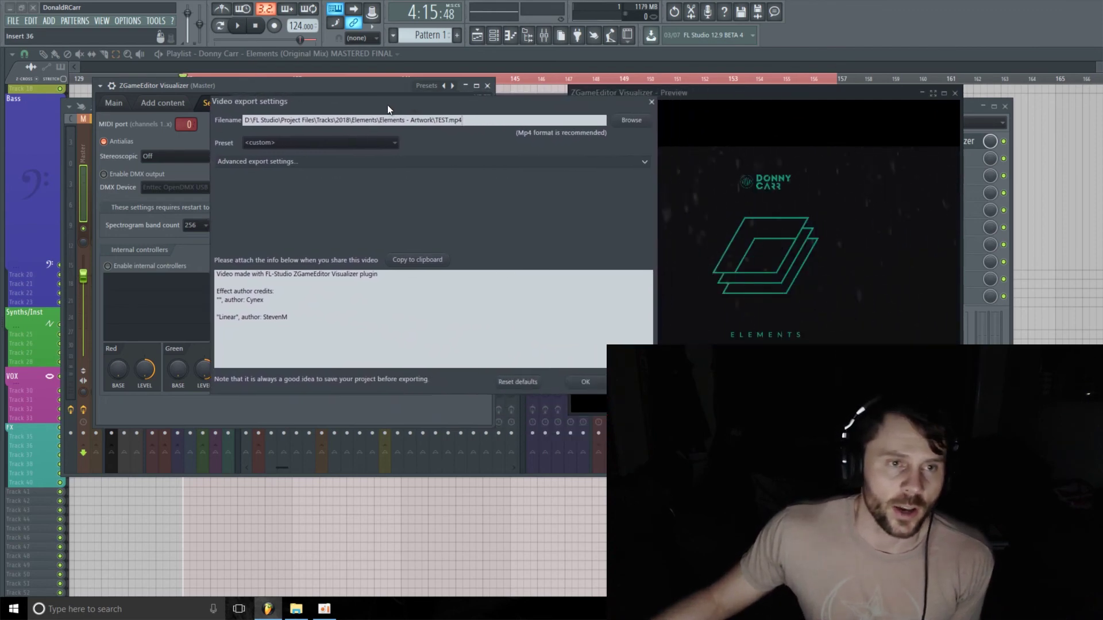
{"action": "left_click", "coordinate": [334, 143]}
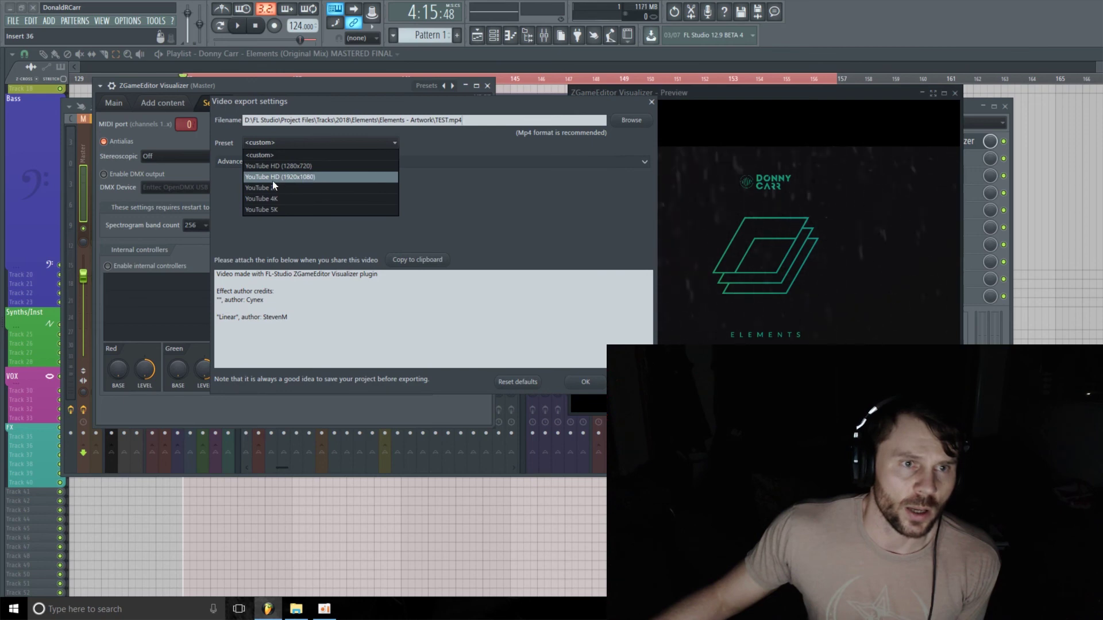
{"action": "left_click", "coordinate": [322, 177]}
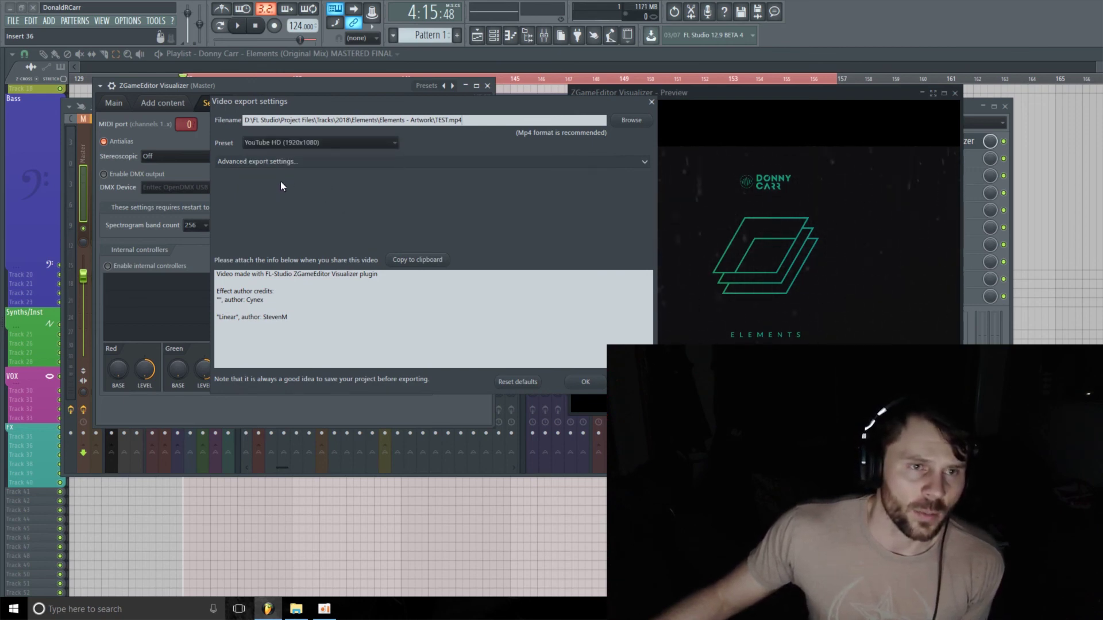
In advanced export settings, set video bitrate 60 mbps, 30 fps and audio bitrate 320 kbps.
{"action": "left_click", "coordinate": [294, 163]}
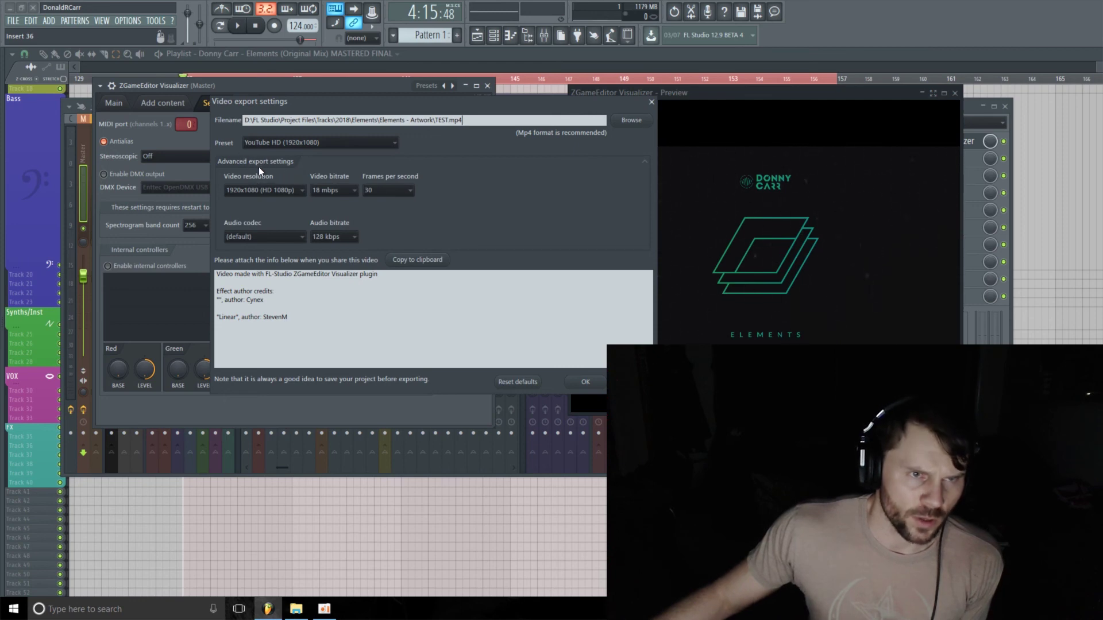
{"action": "left_click", "coordinate": [356, 192]}
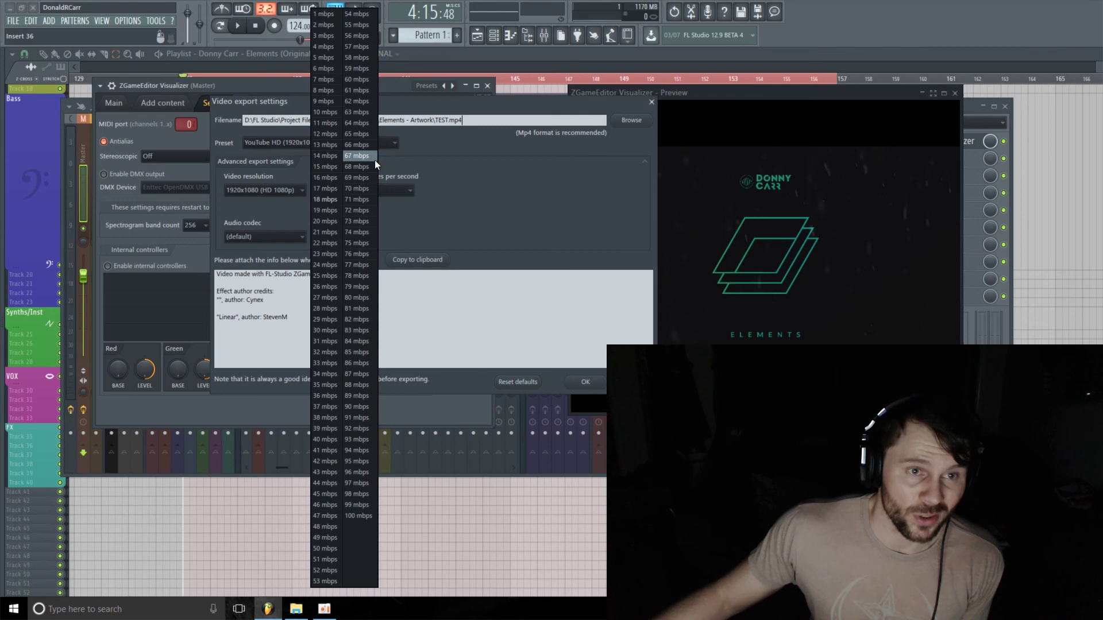
{"action": "left_click", "coordinate": [360, 80]}
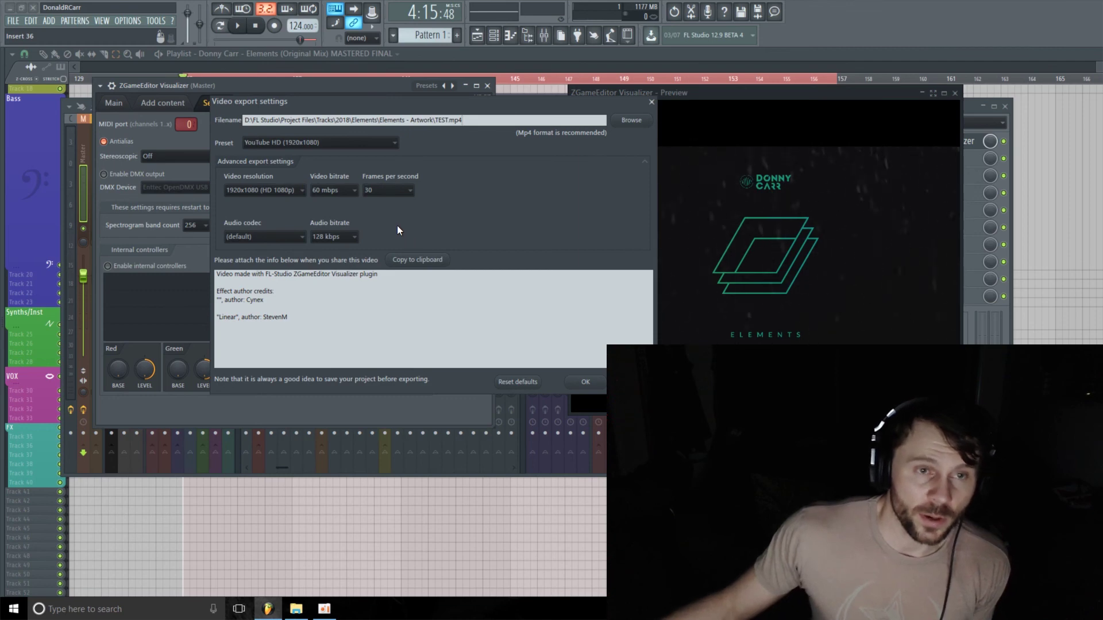
{"action": "left_click", "coordinate": [407, 192]}
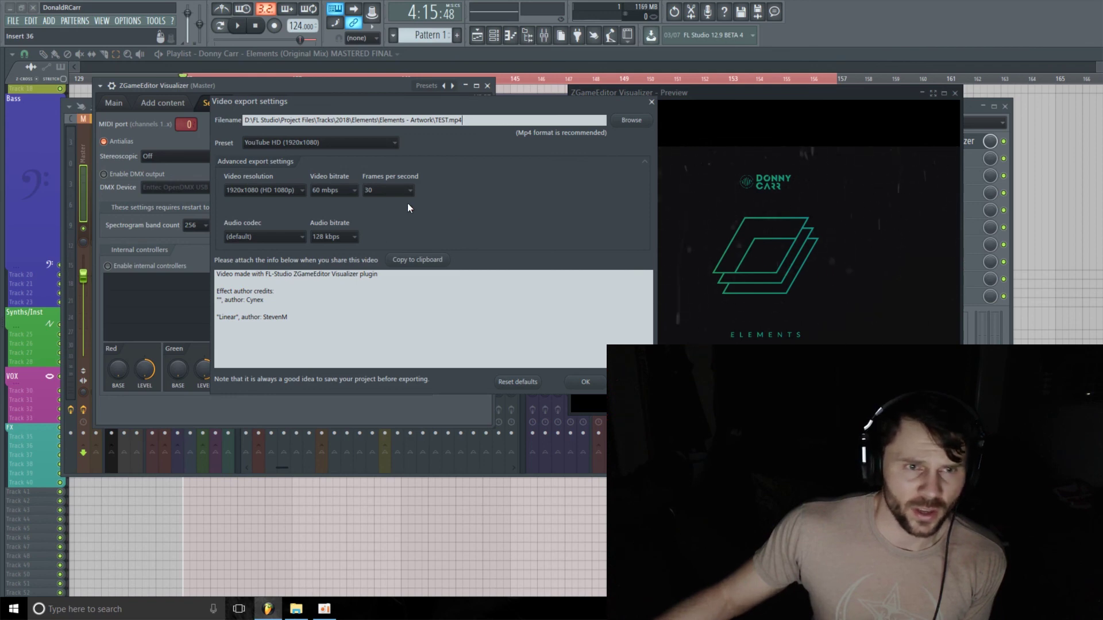
{"action": "left_click", "coordinate": [320, 237]}
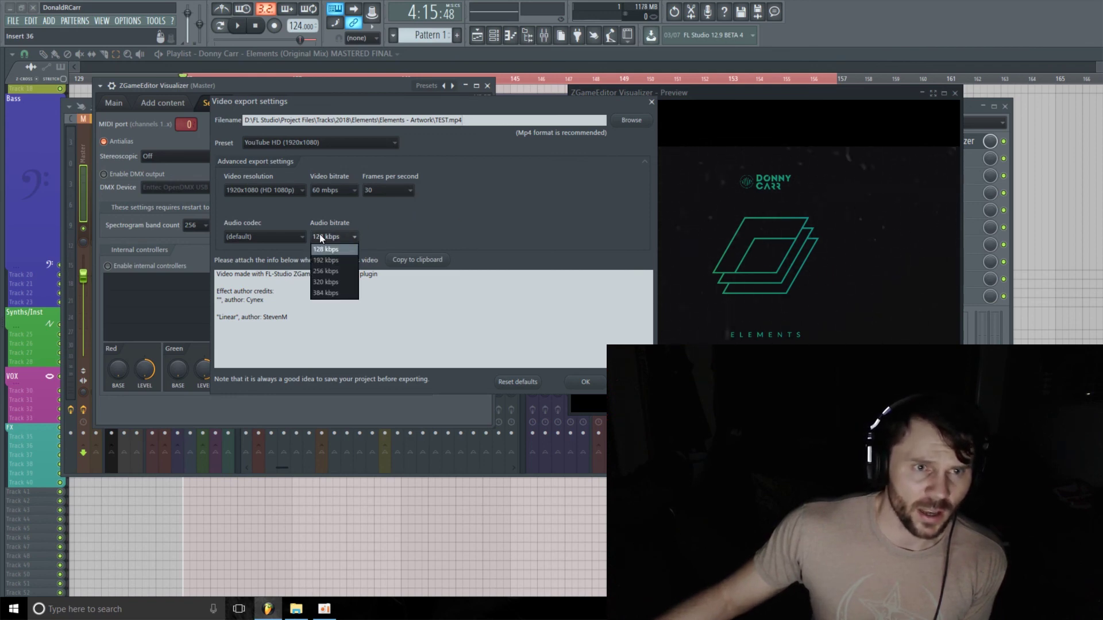
{"action": "left_click", "coordinate": [341, 282]}
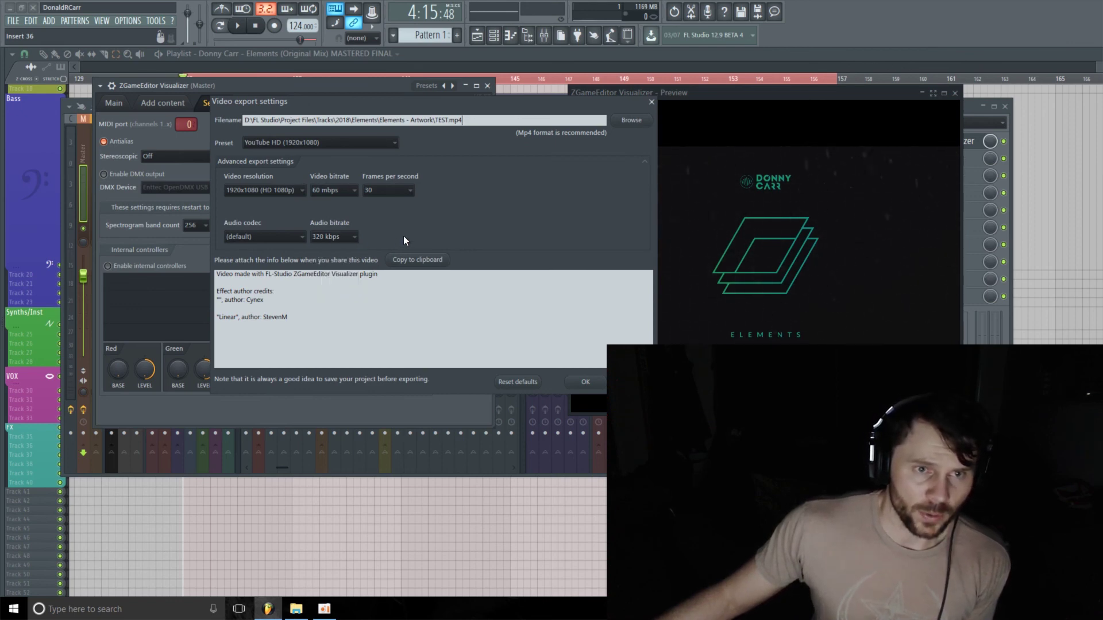
{"action": "left_click", "coordinate": [345, 238]}
{"action": "left_click", "coordinate": [348, 283]}
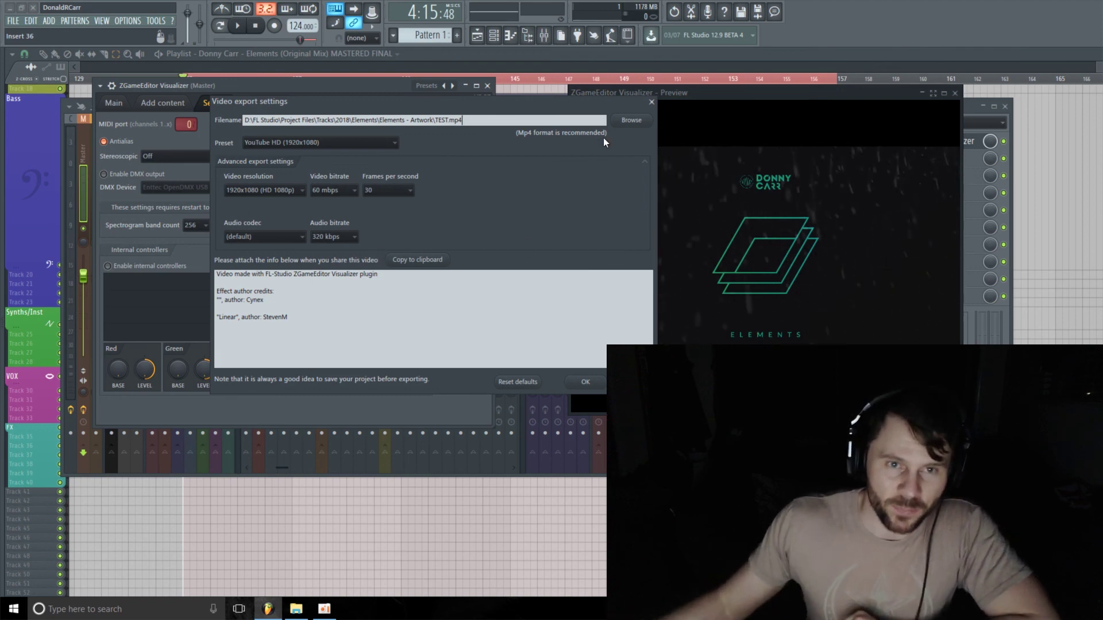
Accept the video export settings, bringing up the Rendering to TEST.wav window.
{"action": "left_click_drag", "start_coordinate": [545, 102], "coordinate": [485, 95]}
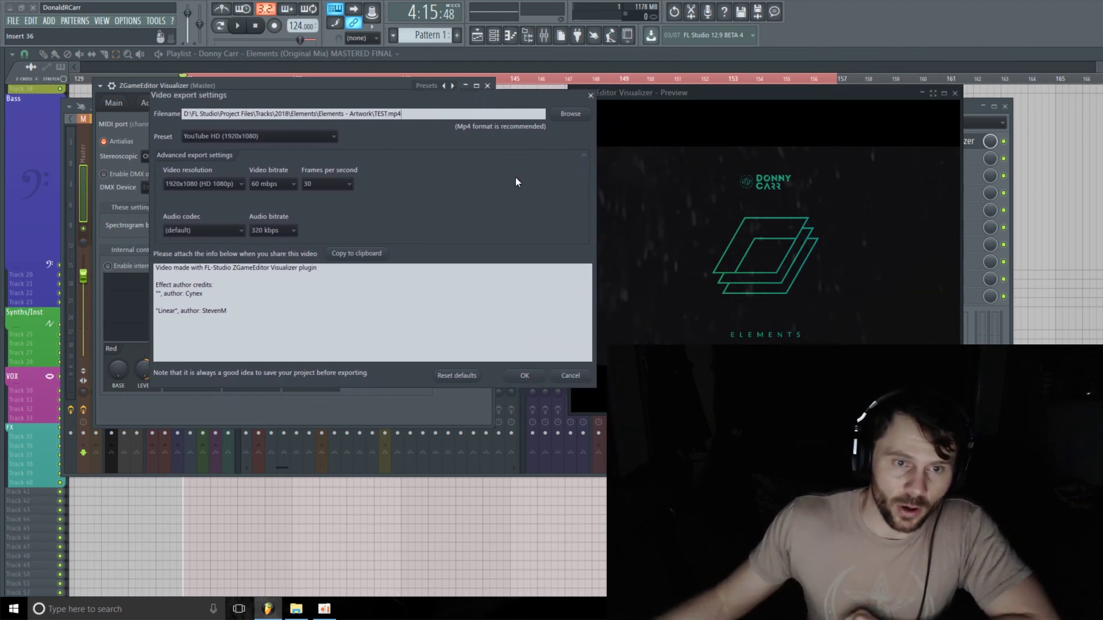
{"action": "left_click", "coordinate": [525, 376]}
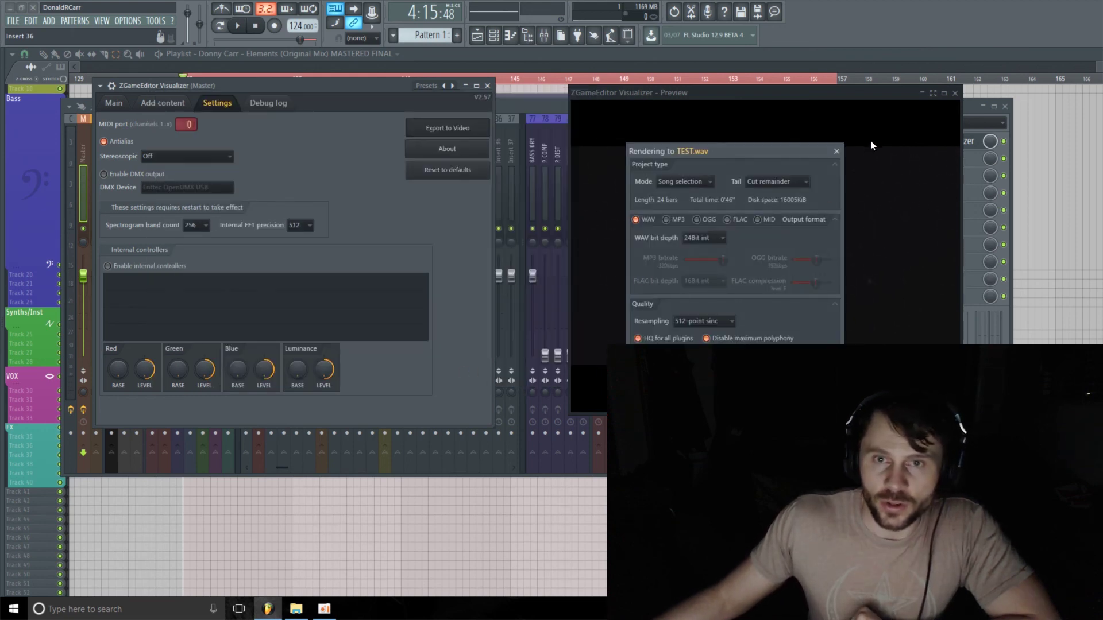
Close the Rendering to TEST.wav window.
{"action": "left_click", "coordinate": [837, 151]}
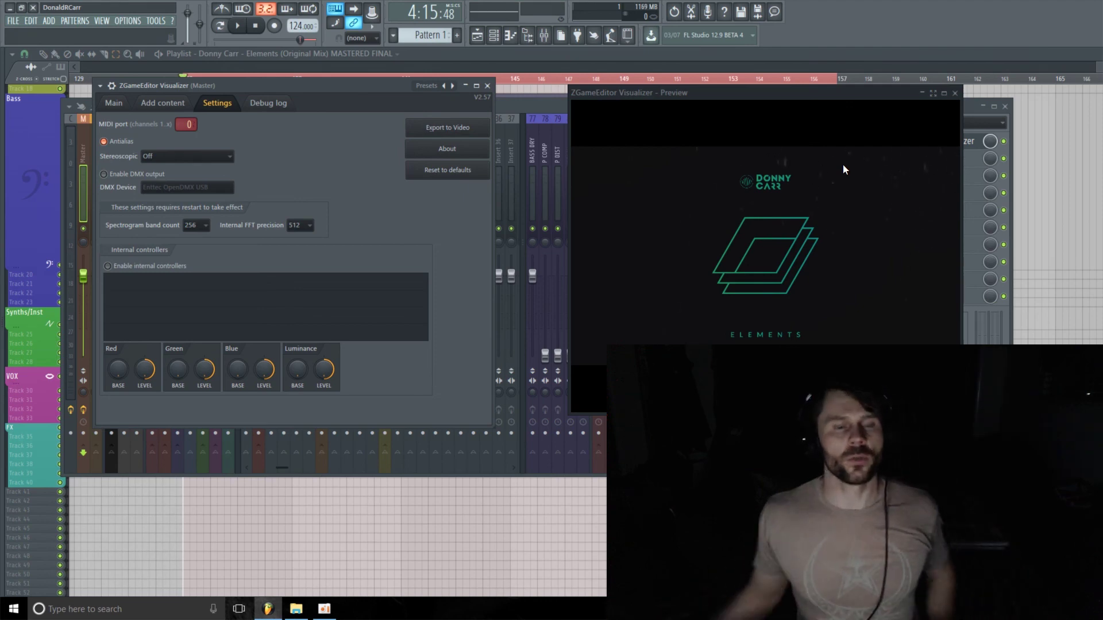